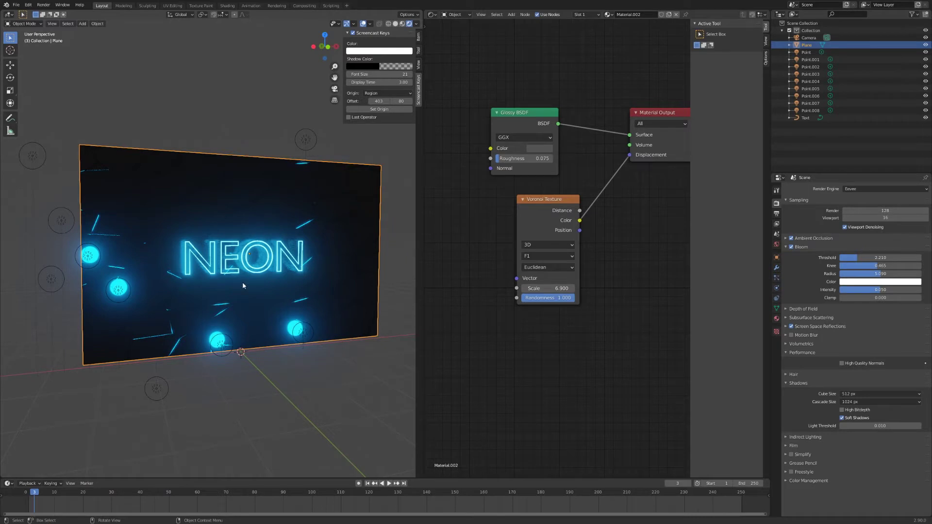
- Orbit, pan and zoom around the finished NEON scene to a straight-on view
scroll(214, 243, "down", 1)
scroll(222, 252, "up", 2)
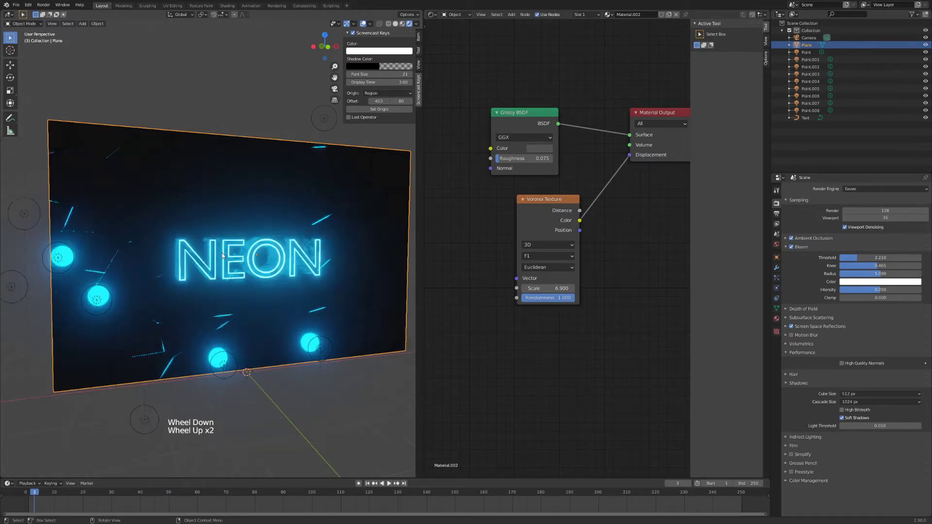
middle_click_drag(222, 253, 185, 318)
scroll(185, 318, "up", 2)
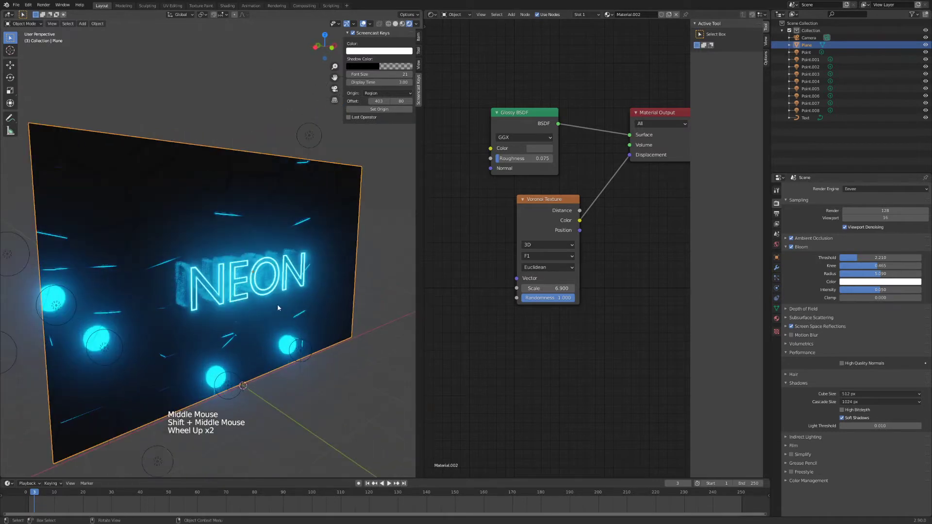
middle_click_drag(278, 304, 231, 270)
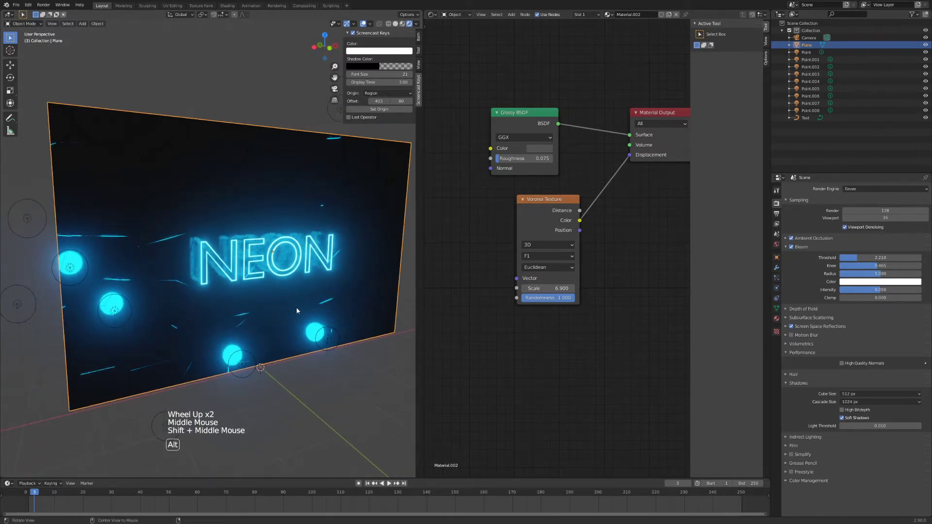
mouse_move(296, 307)
middle_mouse_down("alt")
mouse_move(271, 305)
mouse_move(269, 337)
mouse_move(292, 298)
mouse_move(283, 304)
middle_mouse_up("alt")
- Select the NEON text and then the backdrop plane to inspect their materials
left_click(232, 277)
middle_click_drag(232, 278, 253, 272, "alt")
scroll(243, 286, "up", 1, "alt")
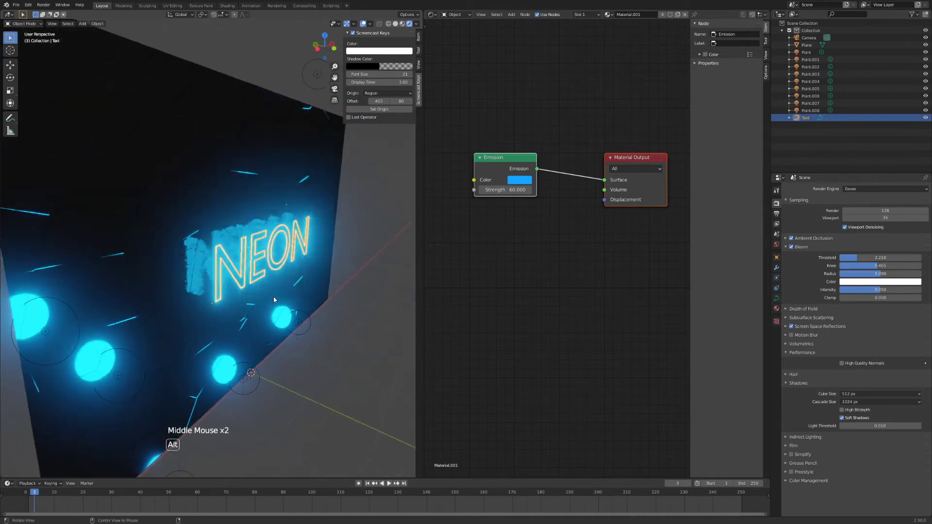
left_click(253, 174)
middle_click_drag(253, 173, 267, 203, "alt")
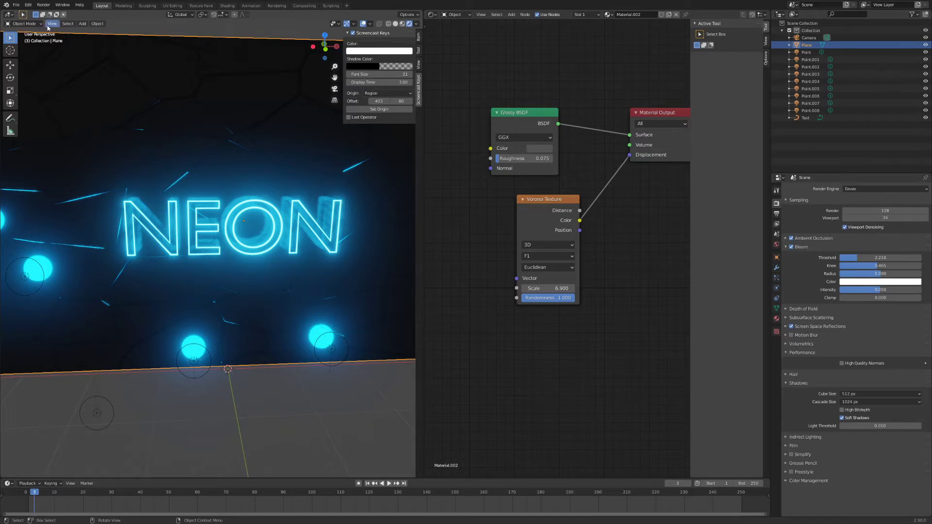
left_click(17, 5)
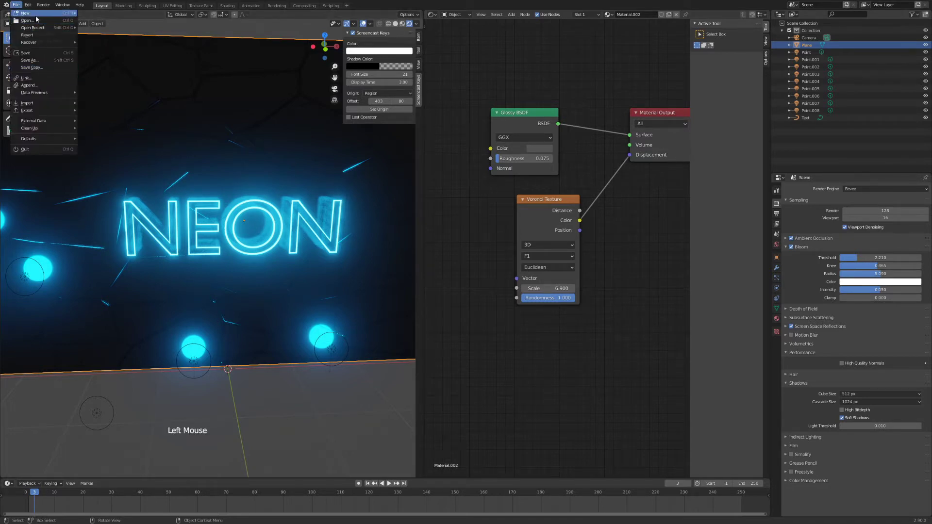
- Start a new General scene from the File menu
mouse_move(37, 14)
left_click(94, 14)
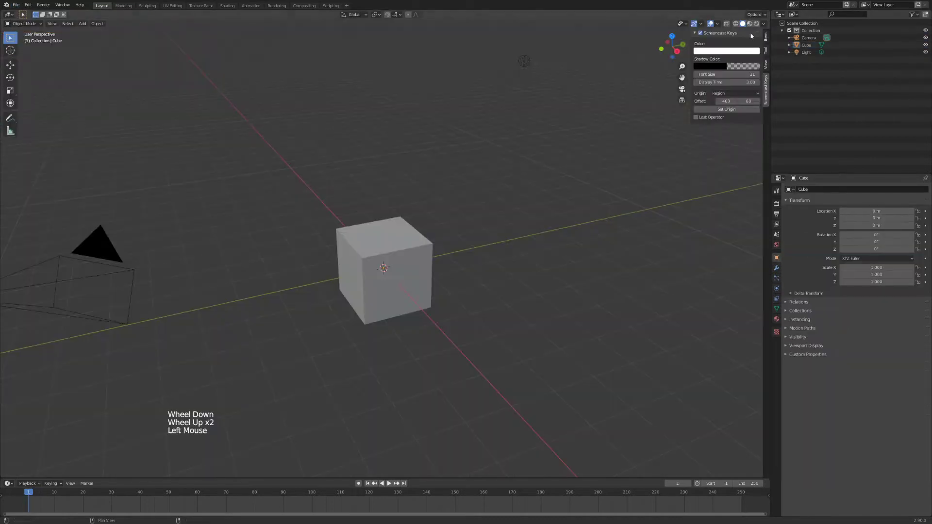
scroll(381, 233, "down", 1)
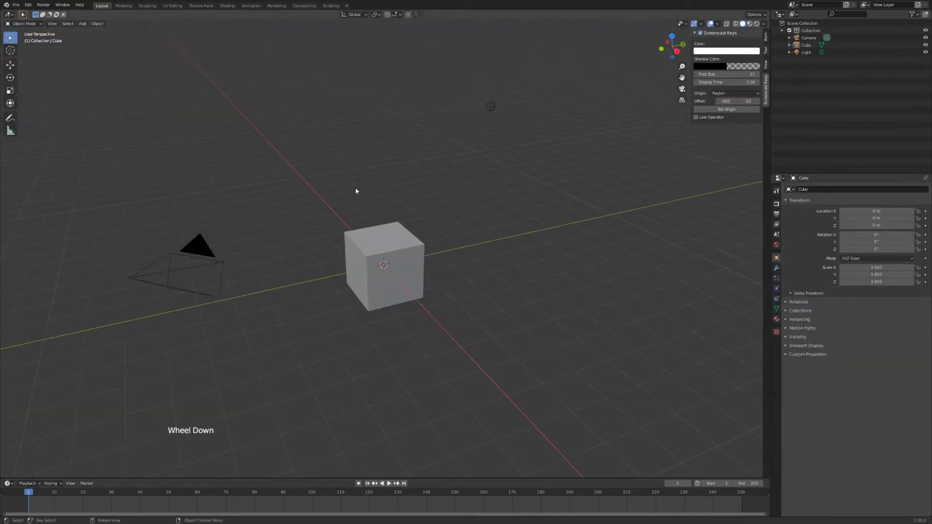
- Delete the default cube, leaving only the camera and light
left_click(411, 251)
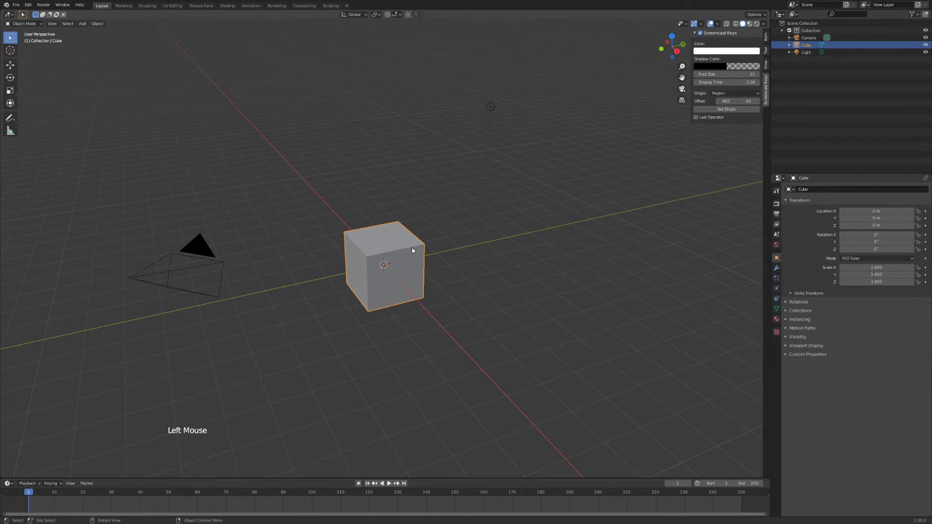
key("Delete")
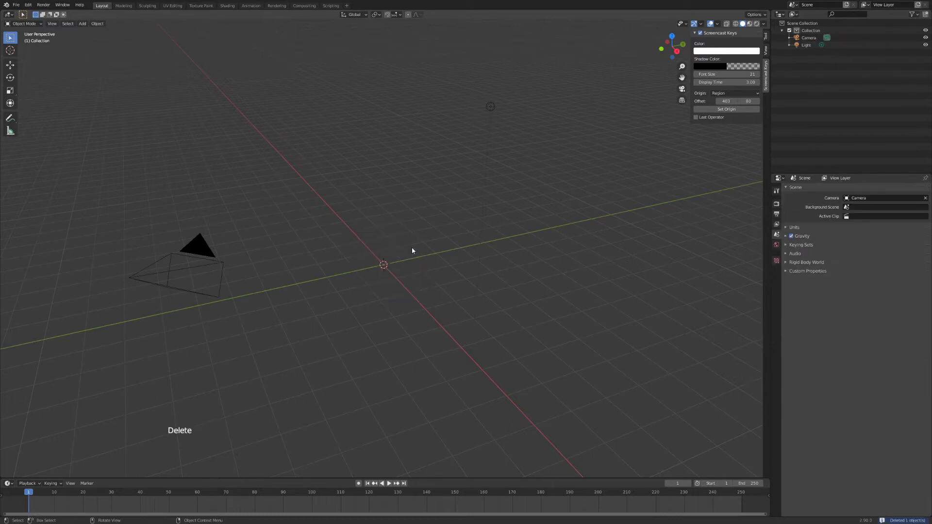
left_click(490, 107)
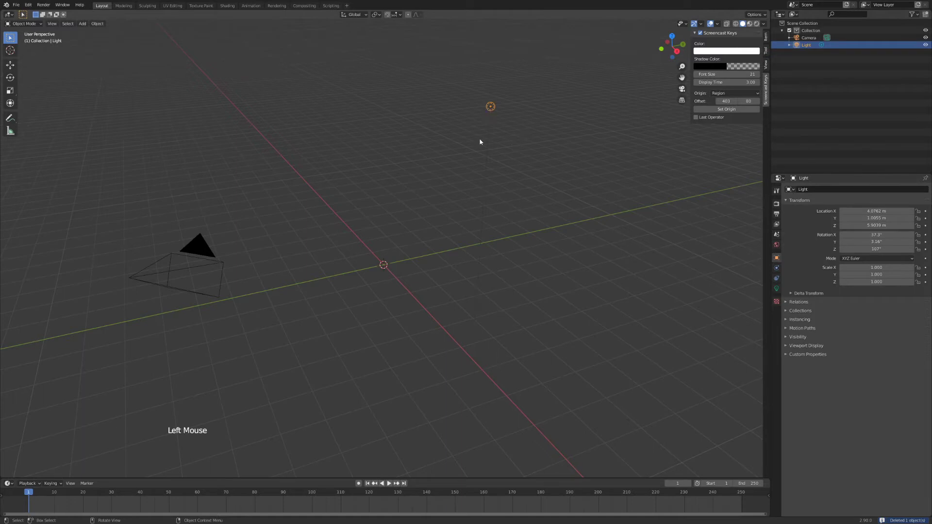
key("shift")
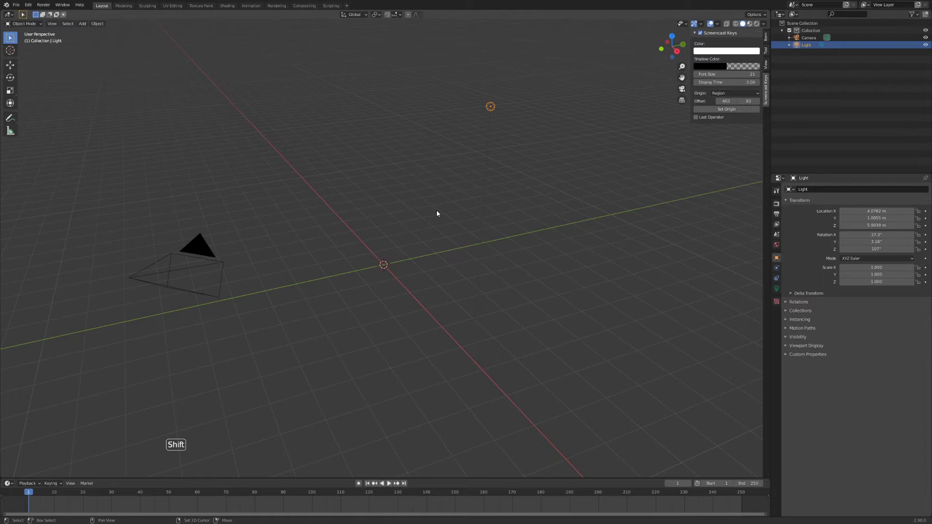
- Add a text object at the scene origin
key("shift+a")
mouse_move(437, 212)
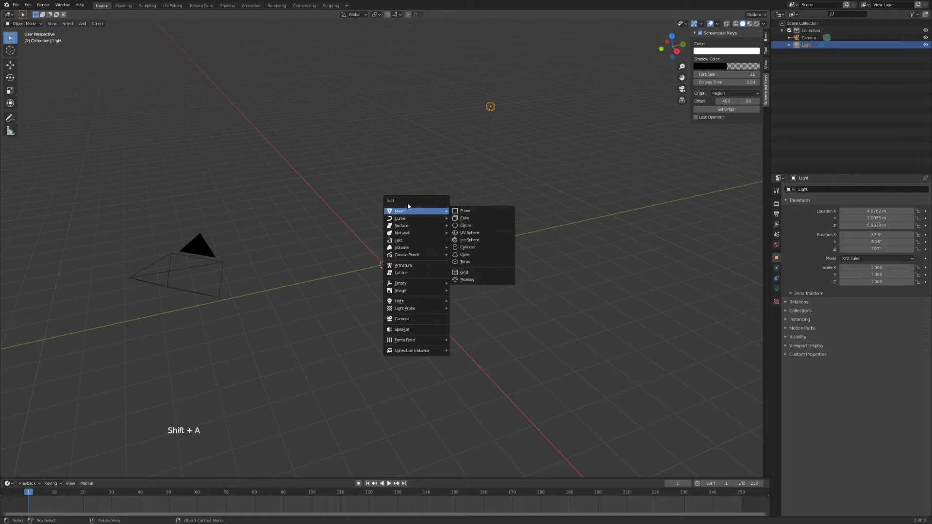
left_click(407, 241)
middle_click_drag(407, 241, 411, 331, "alt")
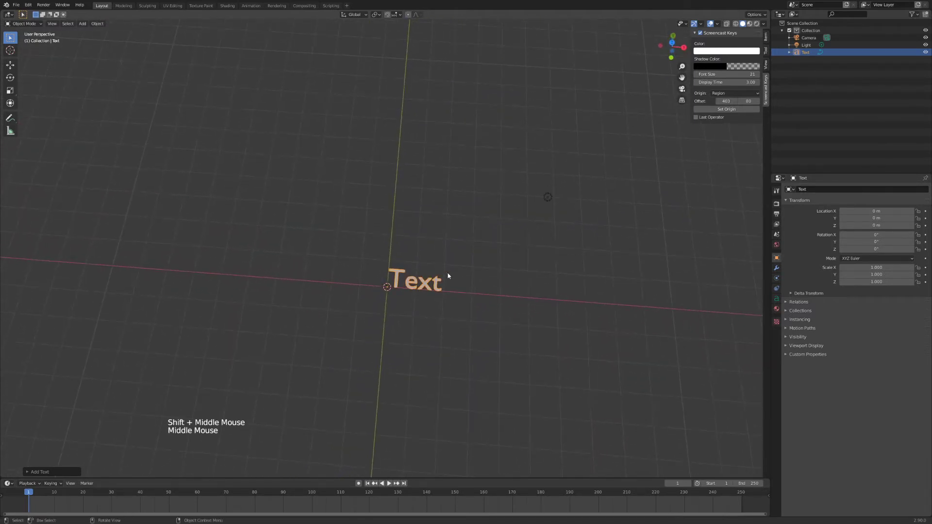
- Replace the default text with the word NEON in Edit Mode
key("Tab")
key("BackSpace")
key("BackSpace")
key("BackSpace")
key("BackSpace")
key("BackSpace")
key("BackSpace")
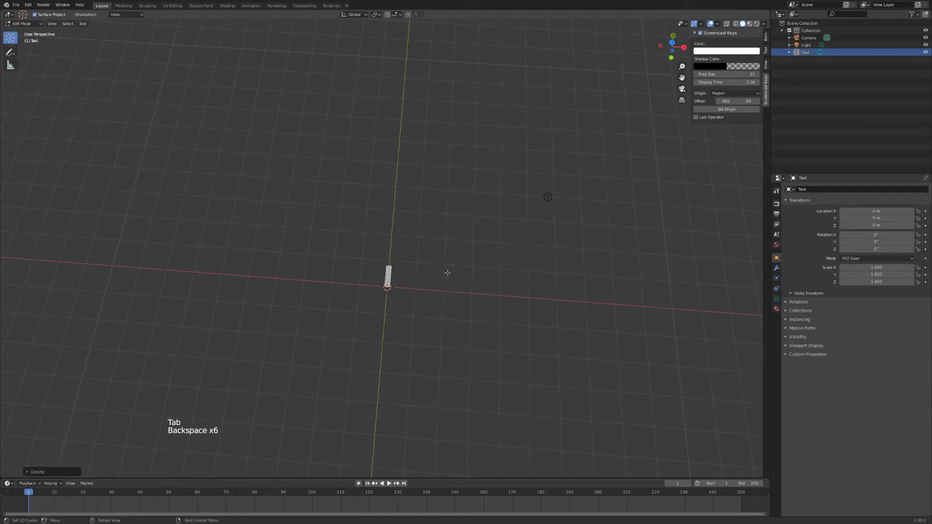
type("NEON")
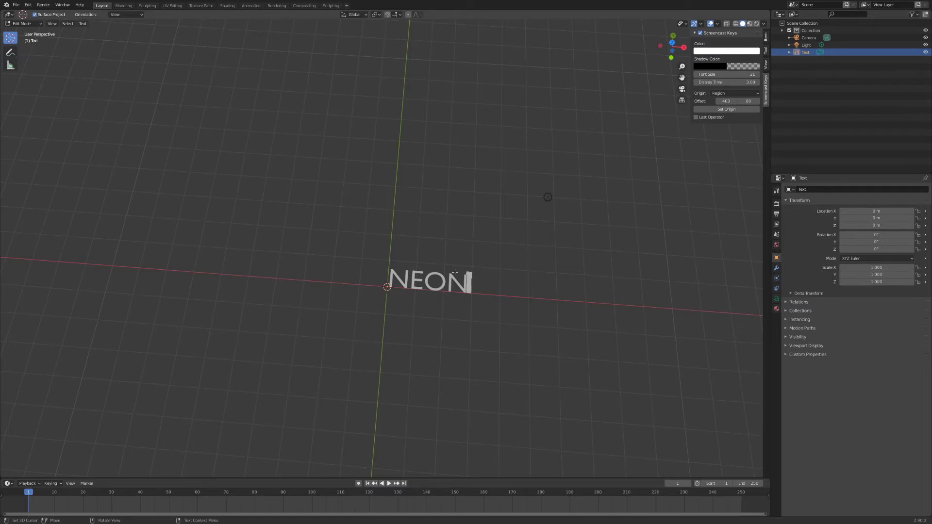
key("Tab")
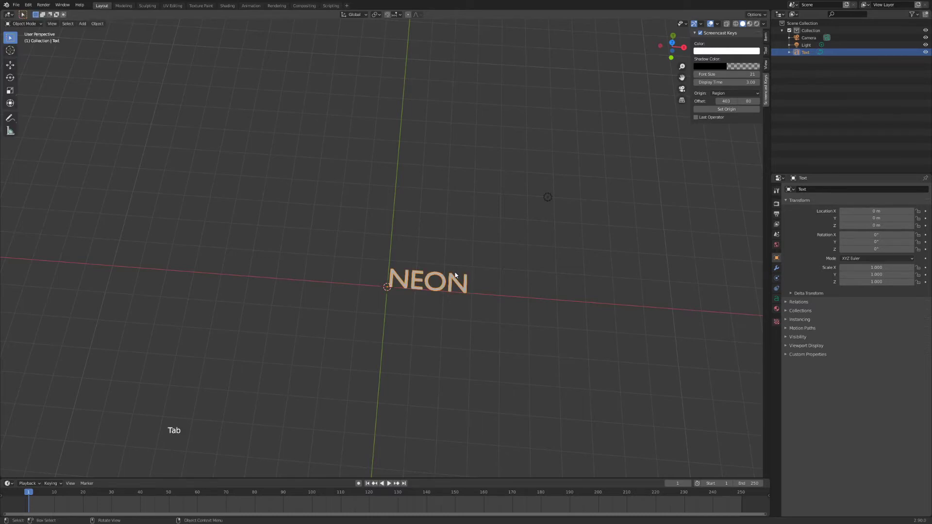
scroll(473, 291, "down", 2)
middle_click_drag(466, 315, 415, 300)
scroll(415, 301, "up", 2)
middle_click_drag(400, 357, 390, 280, "shift")
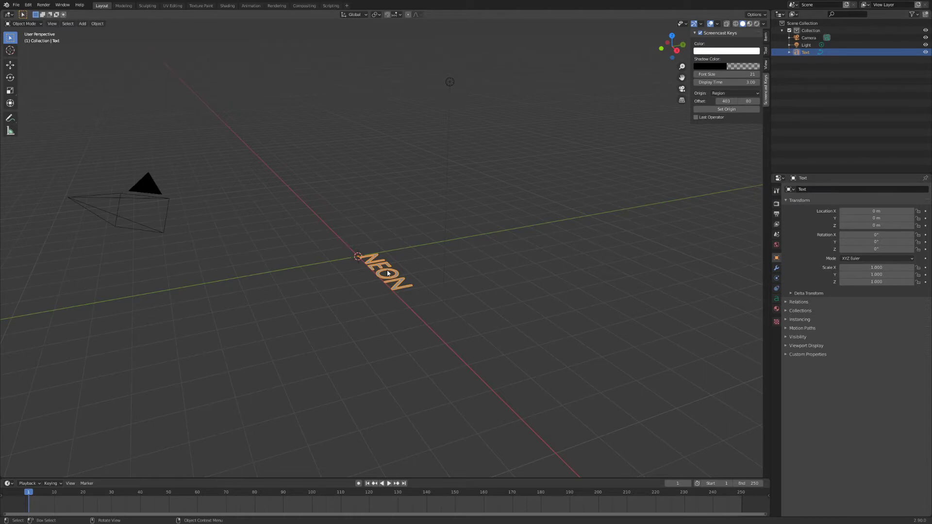
- Rotate the NEON text 90° about X with rx90 so it stands upright
type("r")
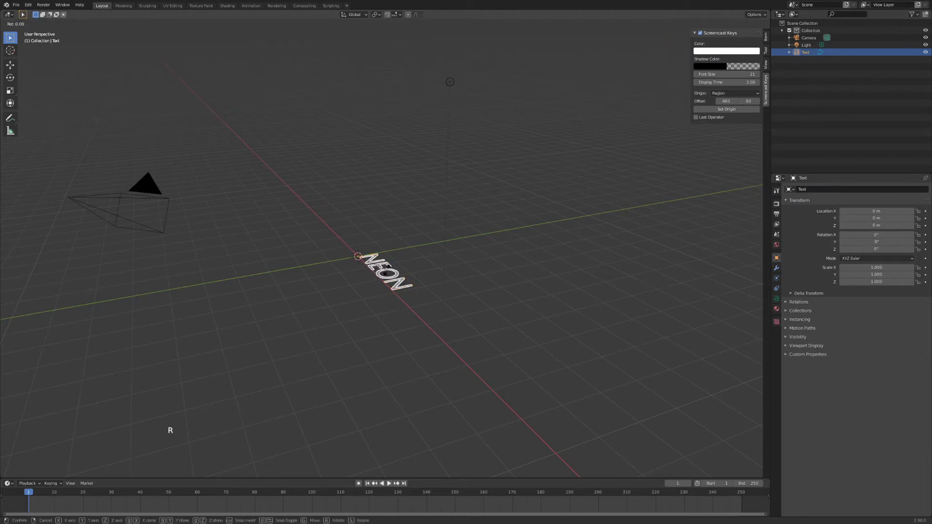
type("x")
type("90")
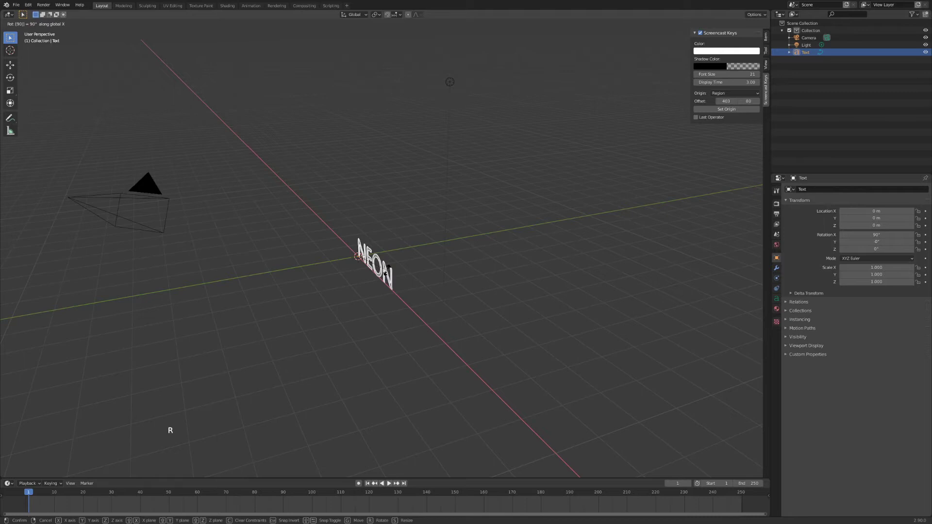
key("Return")
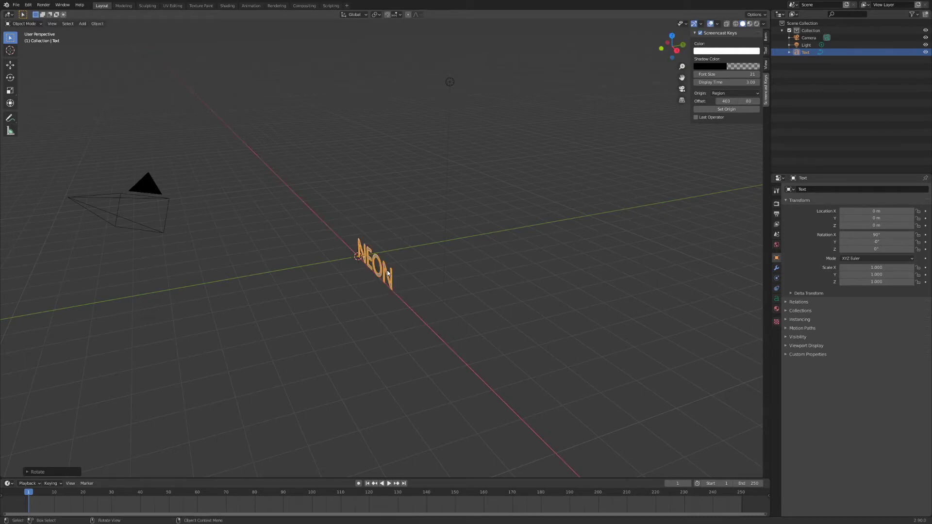
middle_click_drag(349, 276, 408, 284)
middle_click_drag(407, 284, 395, 236)
scroll(397, 255, "up", 5)
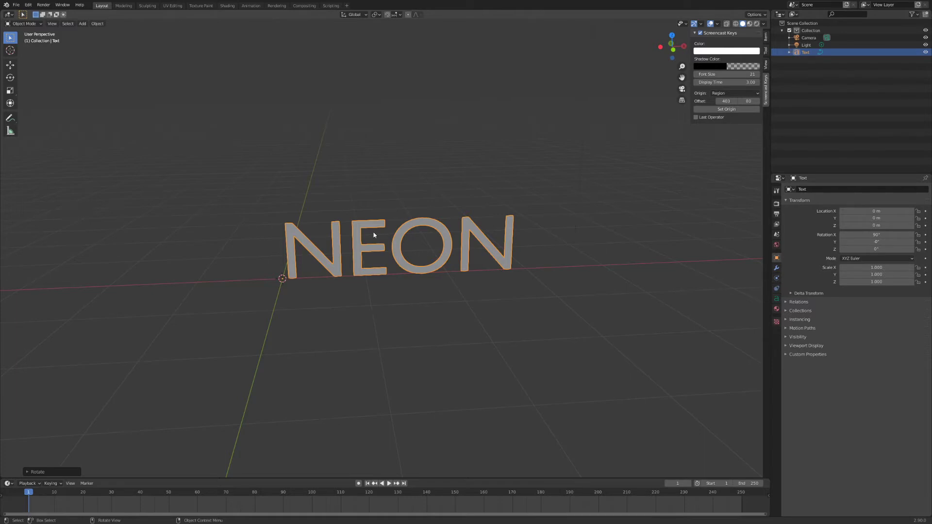
left_click(344, 248)
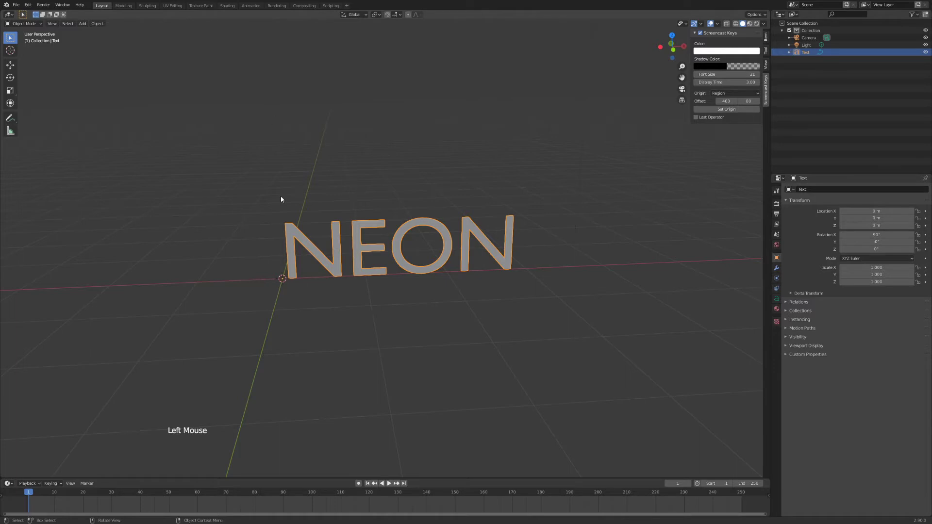
- Convert the NEON text to a curve and check its control points in Edit Mode
left_click(97, 23)
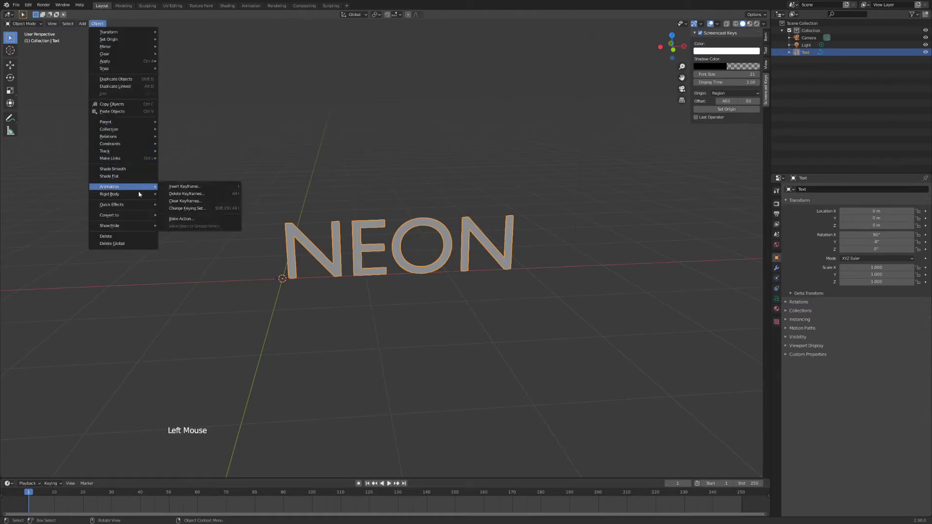
mouse_move(139, 216)
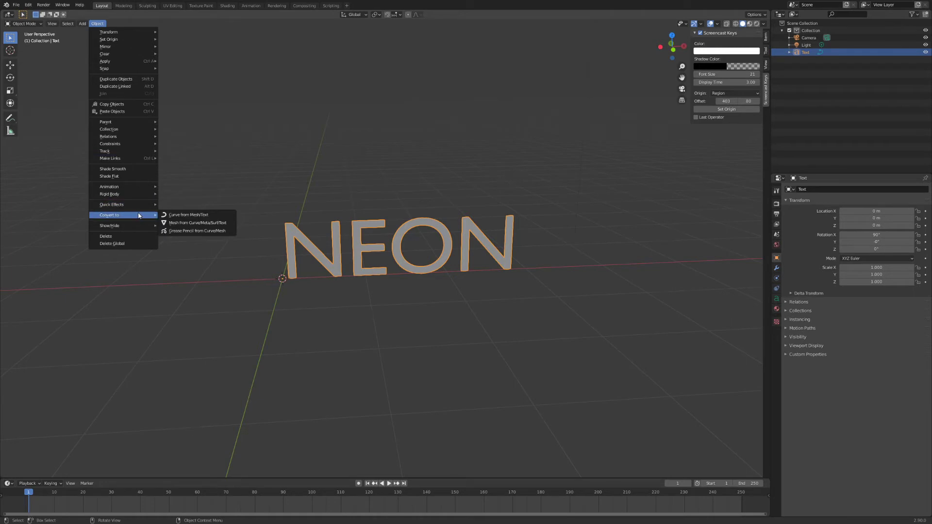
left_click(186, 222)
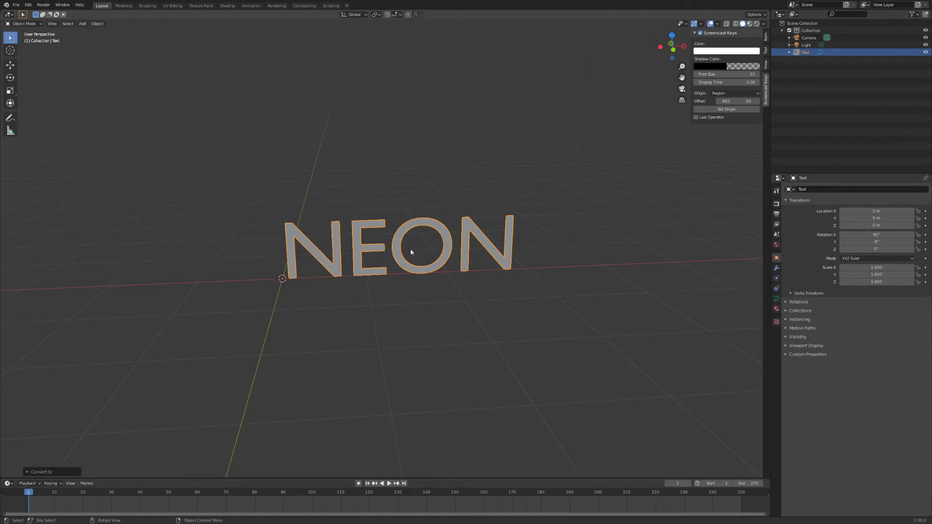
scroll(432, 247, "down", 2)
scroll(432, 249, "up", 4)
middle_click_drag(431, 250, 445, 208)
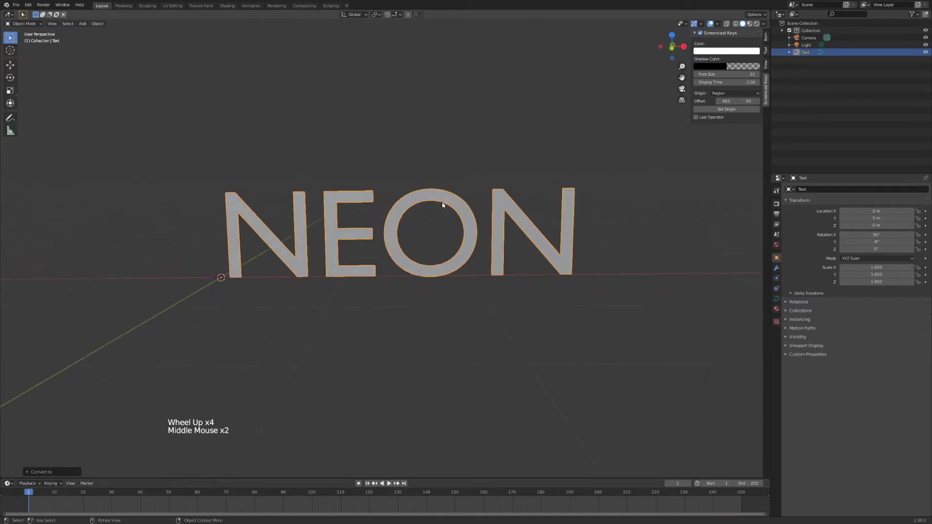
key("Tab")
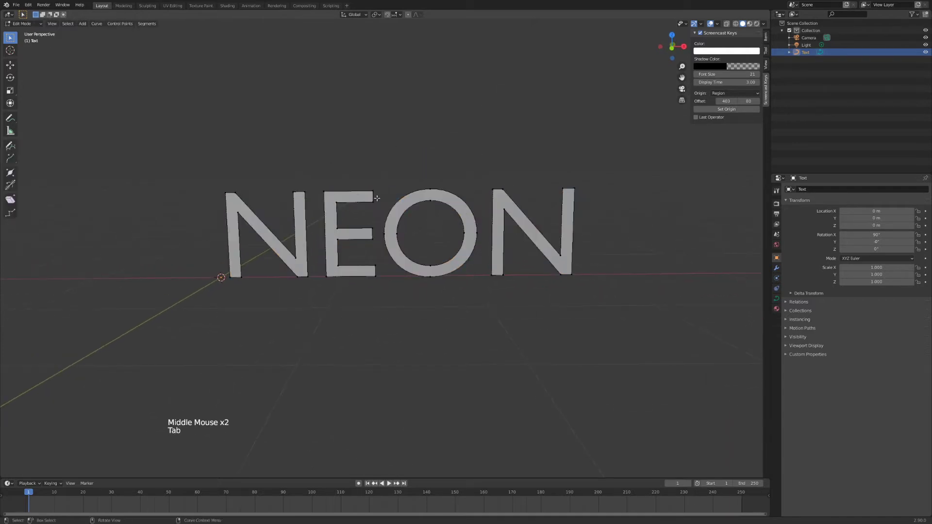
key("Tab")
key("Tab")
key("Tab")
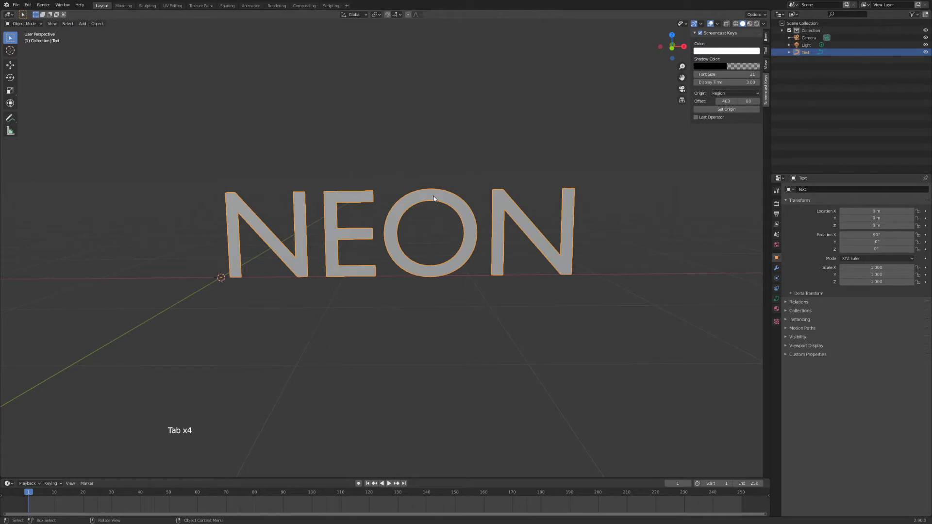
- Make the NEON curve 3D with Full fill mode and a 0.017 m bevel depth
left_click(776, 299)
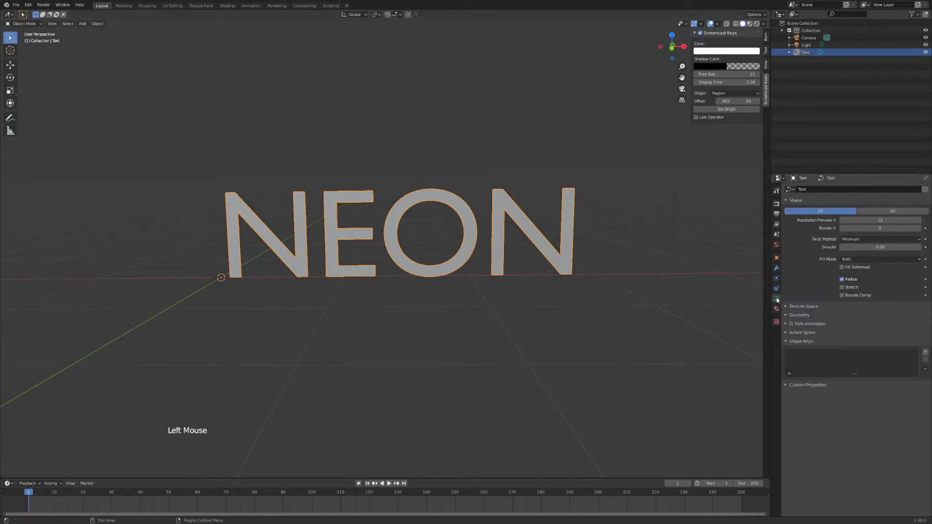
left_click(872, 212)
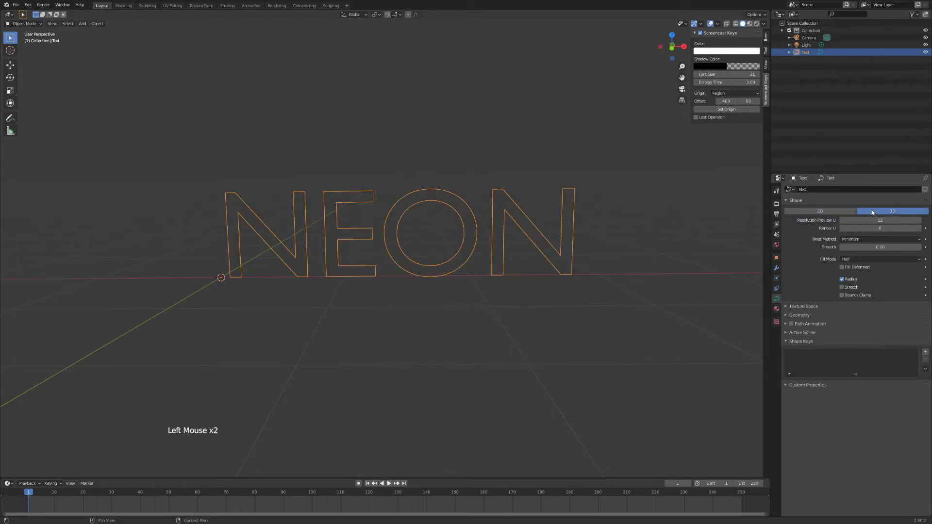
left_click(859, 259)
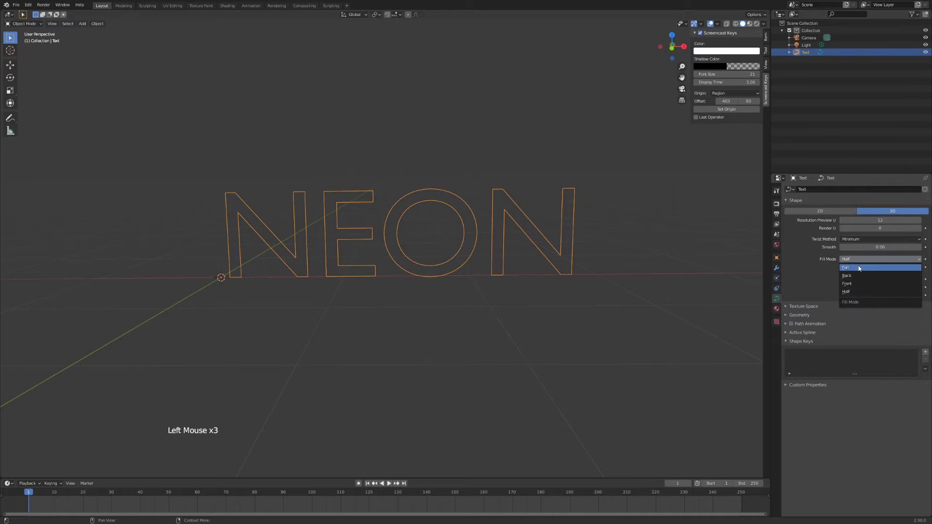
left_click(858, 268)
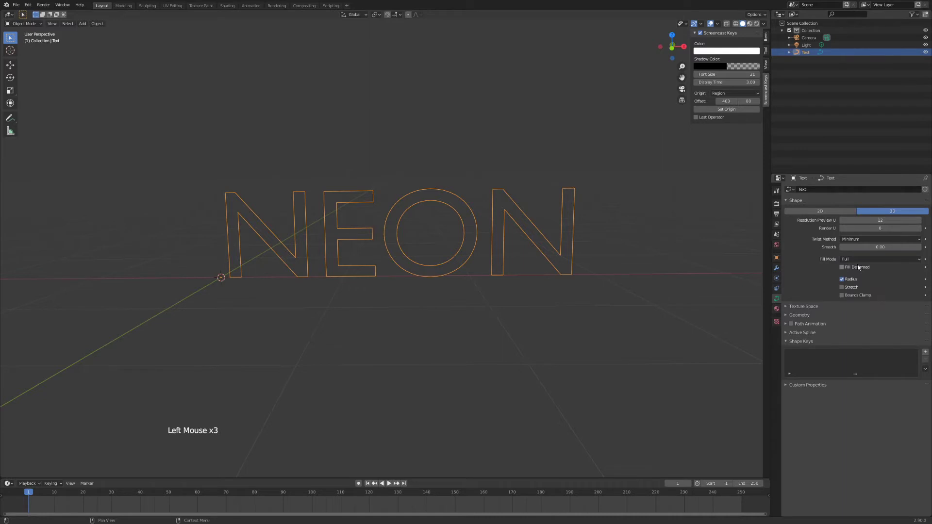
left_click(787, 316)
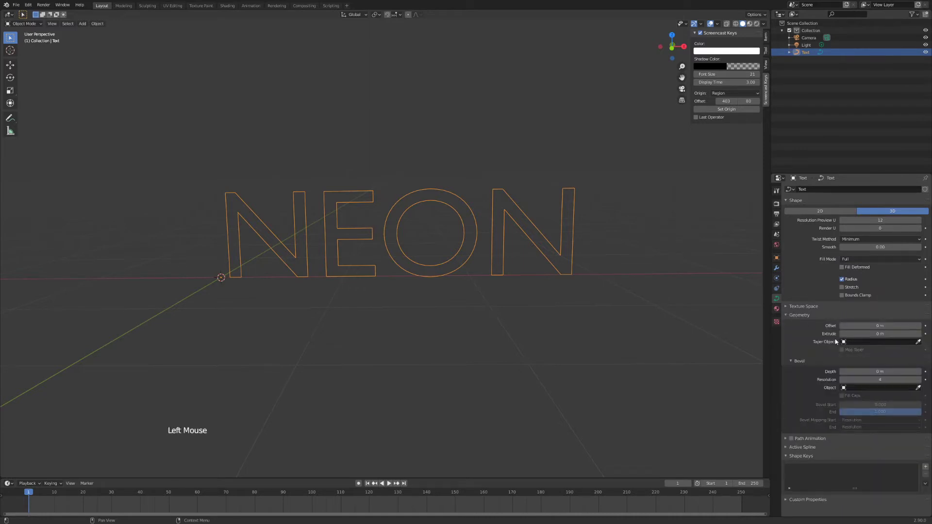
mouse_move(879, 371)
left_mouse_down()
mouse_move(895, 371)
mouse_move(880, 371)
left_mouse_up()
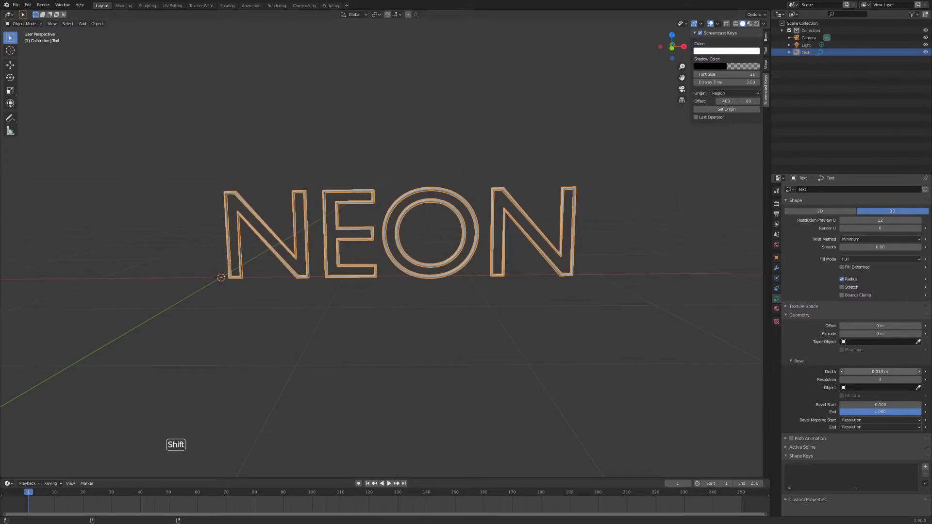
- Orbit and zoom out to see the beveled text alongside the camera
scroll(383, 237, "down", 1)
scroll(383, 237, "up", 1)
scroll(384, 238, "down", 4)
middle_click_drag(383, 238, 402, 242)
scroll(383, 233, "down", 2)
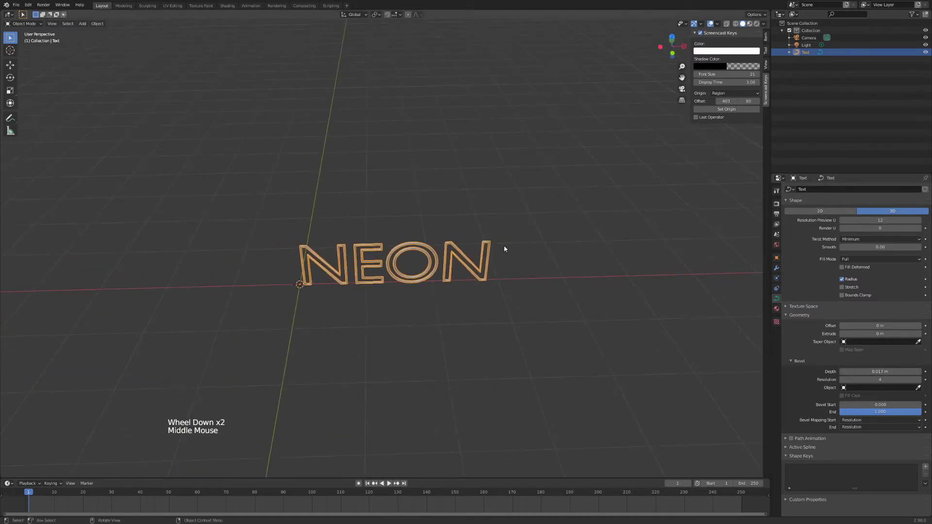
scroll(478, 246, "down", 1)
middle_click_drag(479, 246, 275, 213, "alt")
scroll(389, 256, "down", 3)
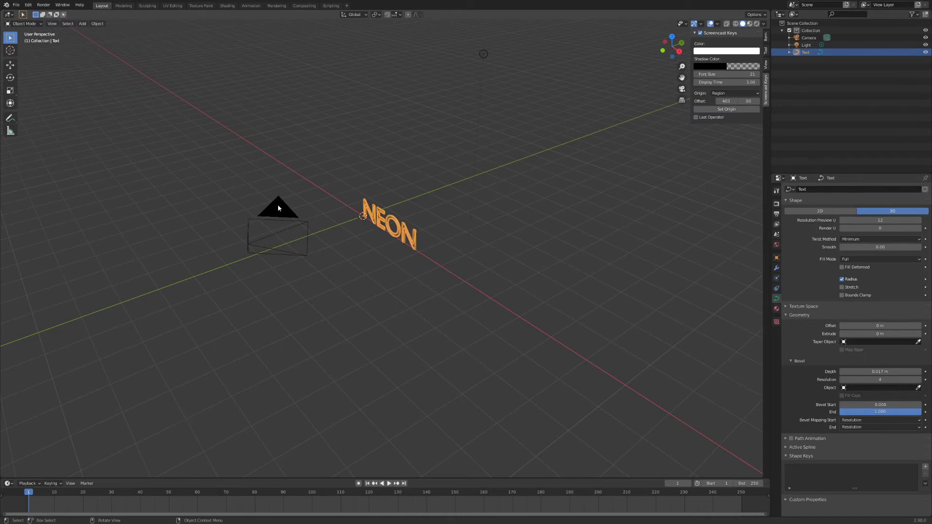
- Select the camera and clear its rotation with Alt+R
left_click(278, 206)
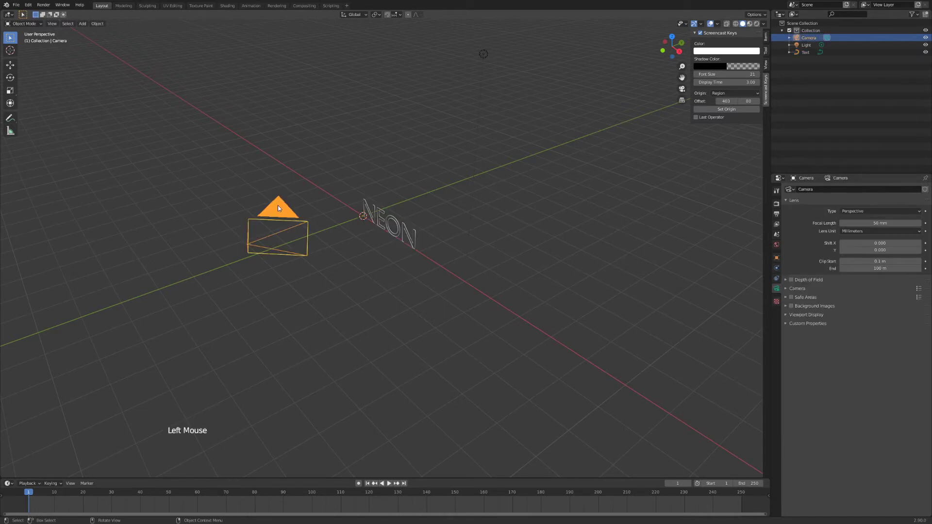
key("alt+r")
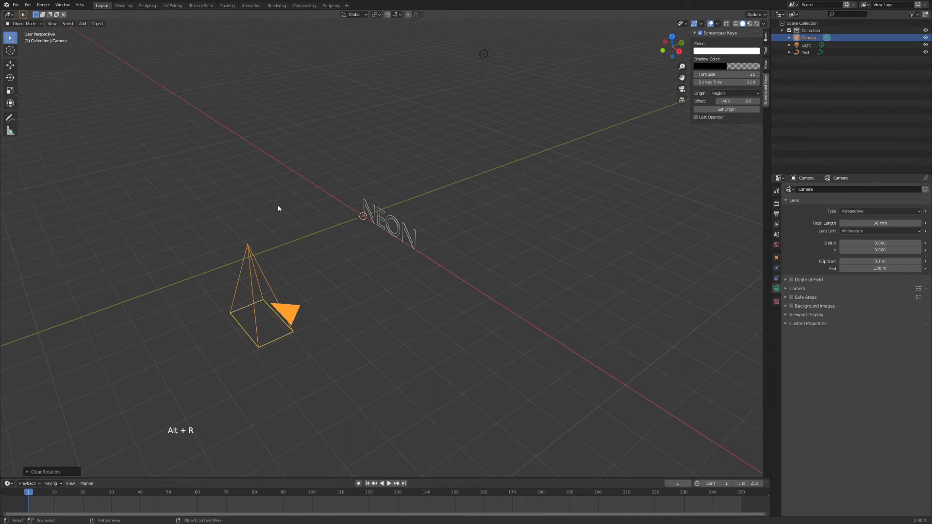
scroll(298, 290, "down", 2)
middle_click_drag(298, 291, 271, 221)
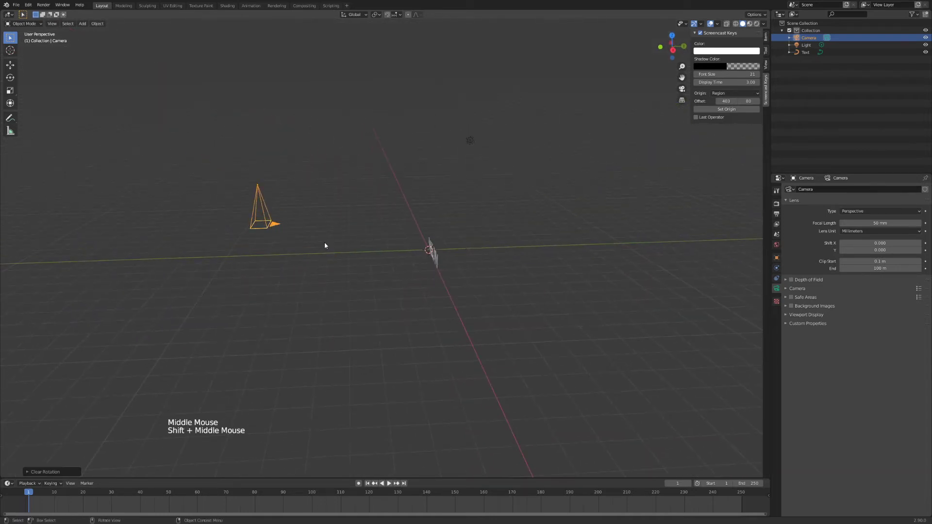
- Rotate the camera 90° from the right view so it points level at the text
key("KP_3")
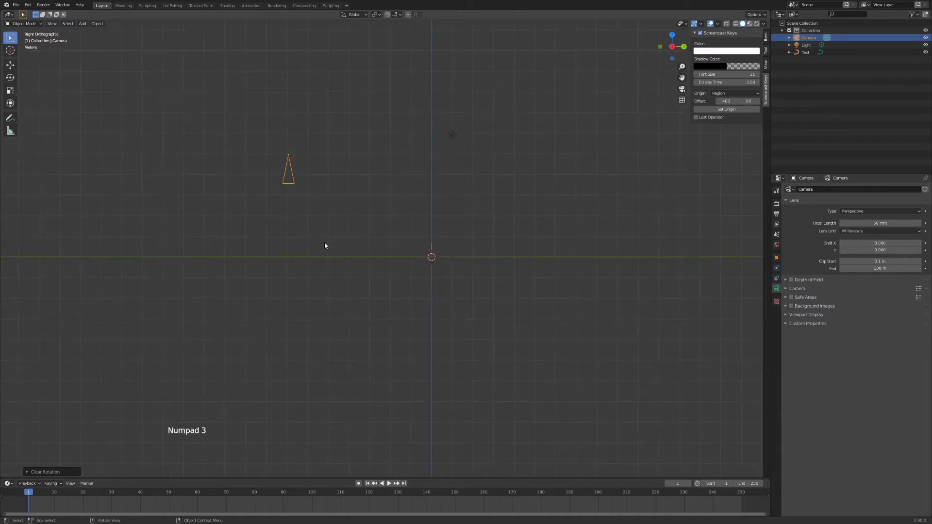
type("r90")
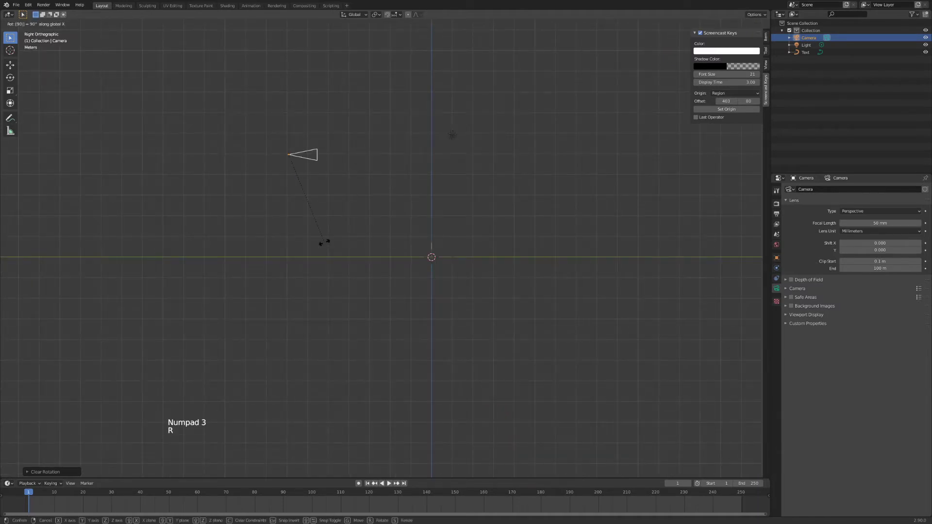
key("Return")
scroll(298, 196, "down", 2)
middle_click_drag(306, 202, 403, 251)
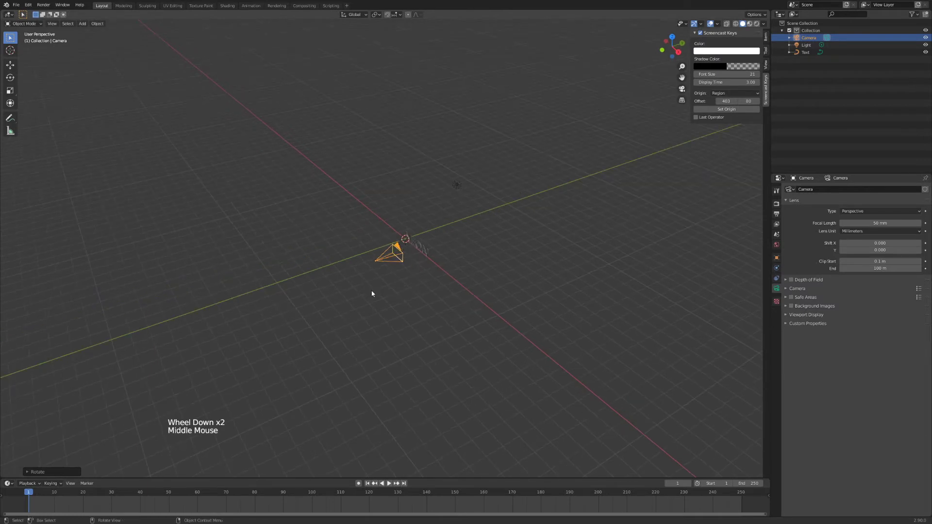
left_click(669, 64)
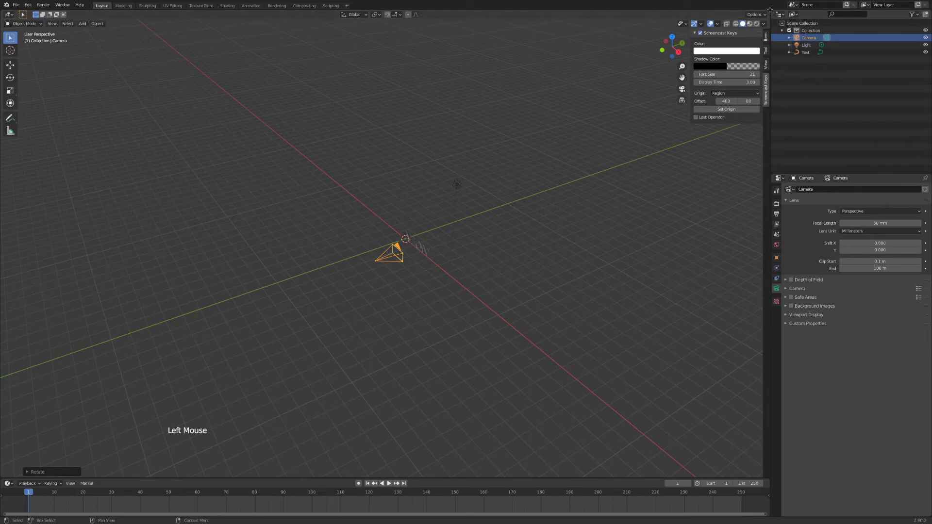
- Split the viewport, view through the camera on the right, and move the camera toward NEON
left_click_drag(769, 9, 382, 54)
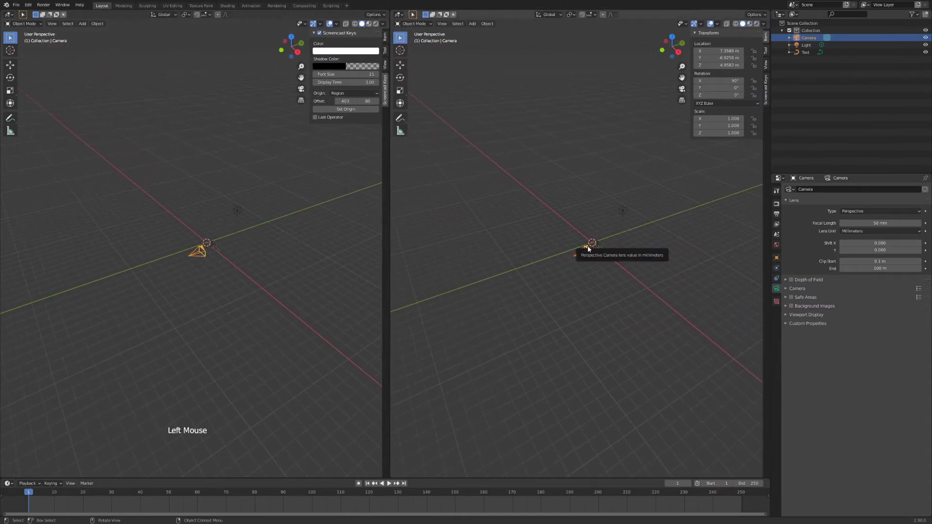
key("KP_0")
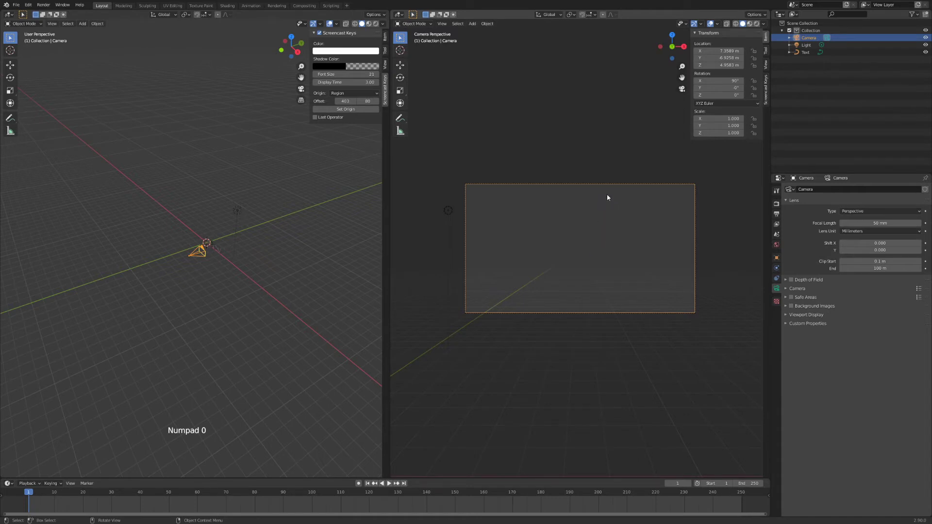
key("g")
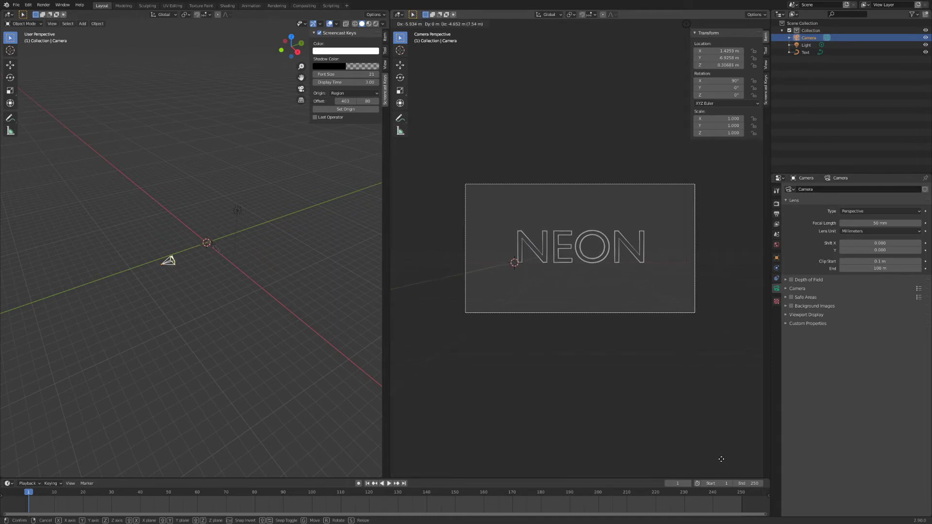
left_click(721, 460)
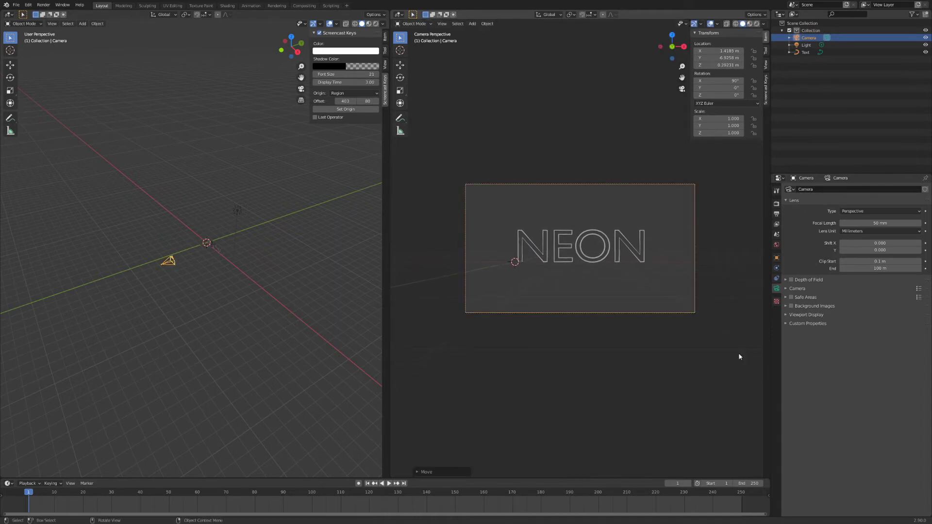
- Adjust and slightly raise the camera to about Y −6.93 m so NEON is centred
left_click(599, 185)
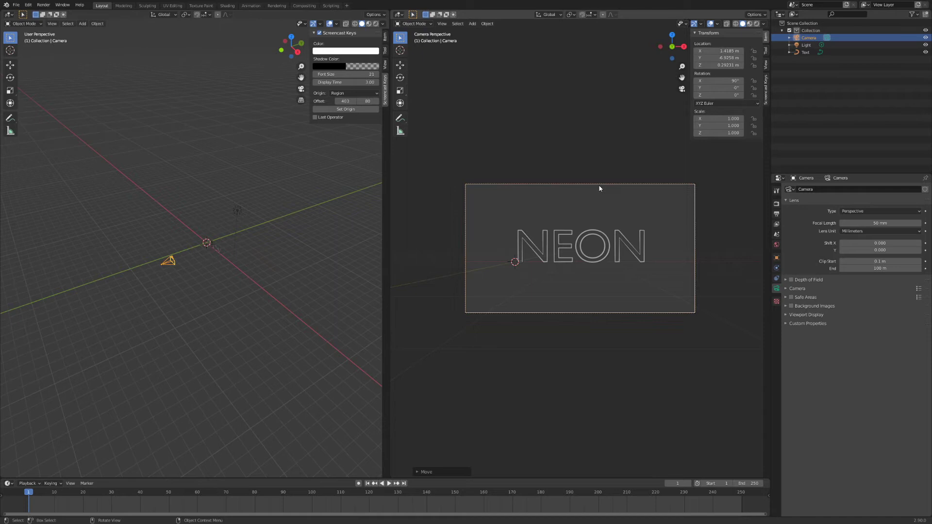
key("g")
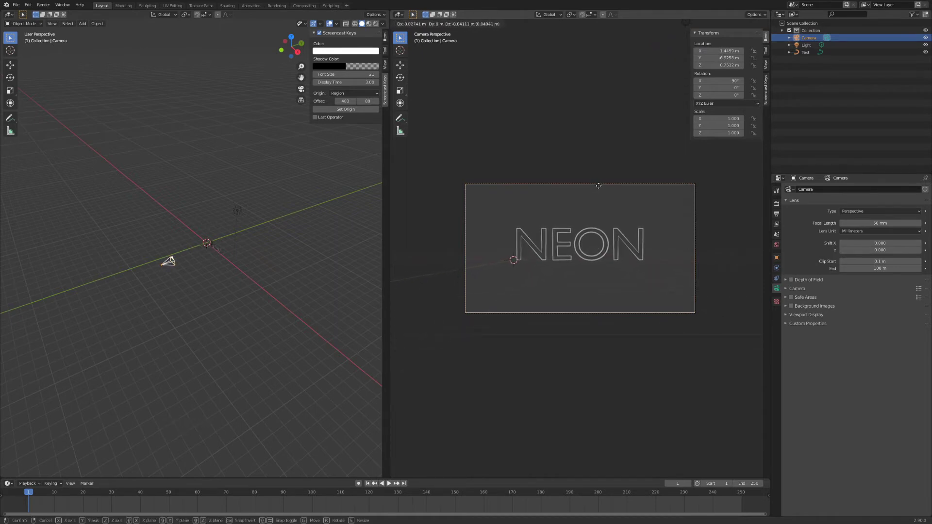
left_click(598, 188)
key("g")
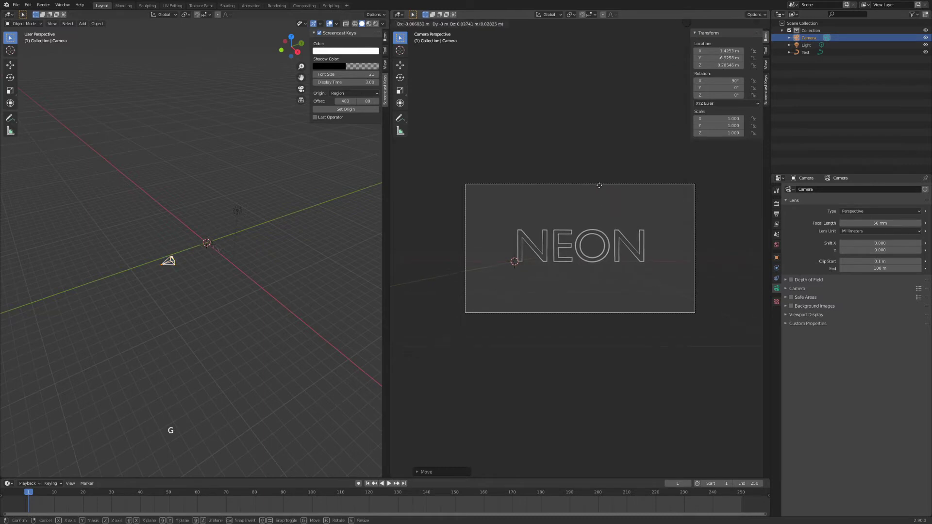
left_click(545, 207)
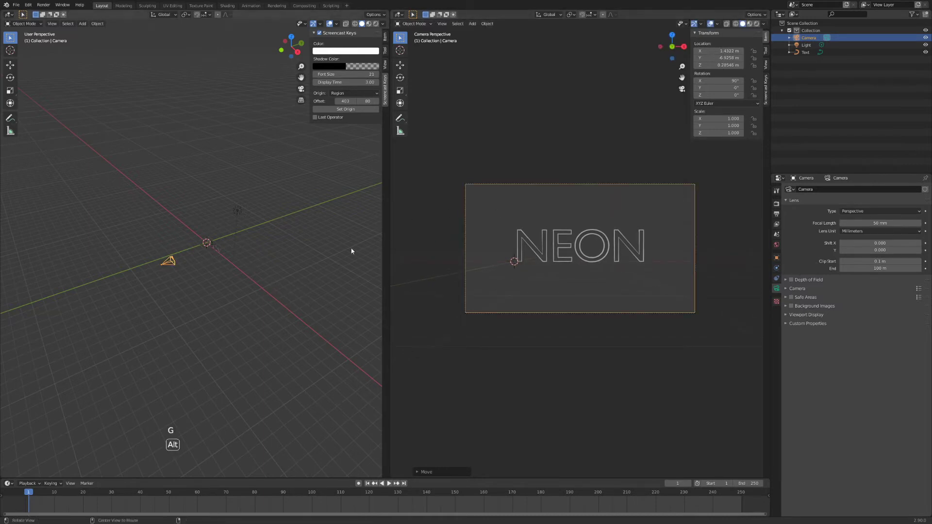
middle_click_drag(352, 252, 227, 276, "alt")
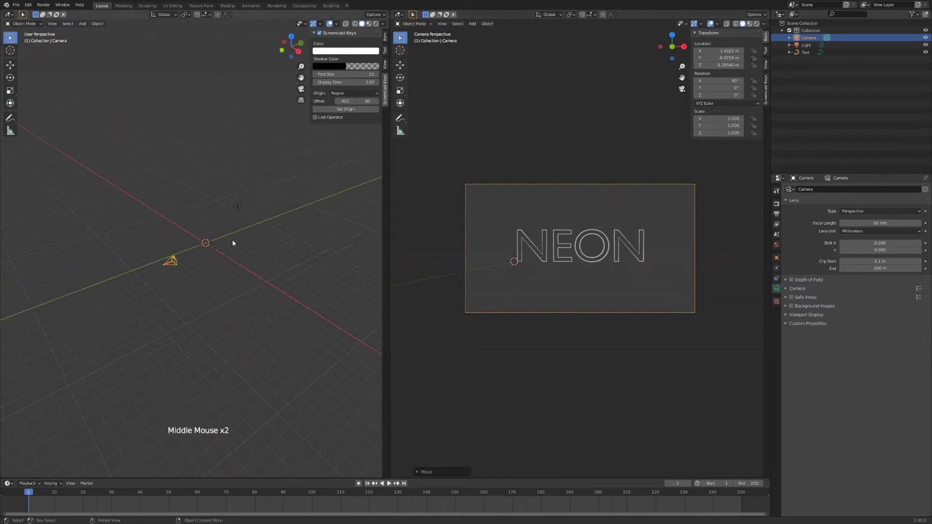
scroll(238, 287, "up", 4)
left_click(284, 253)
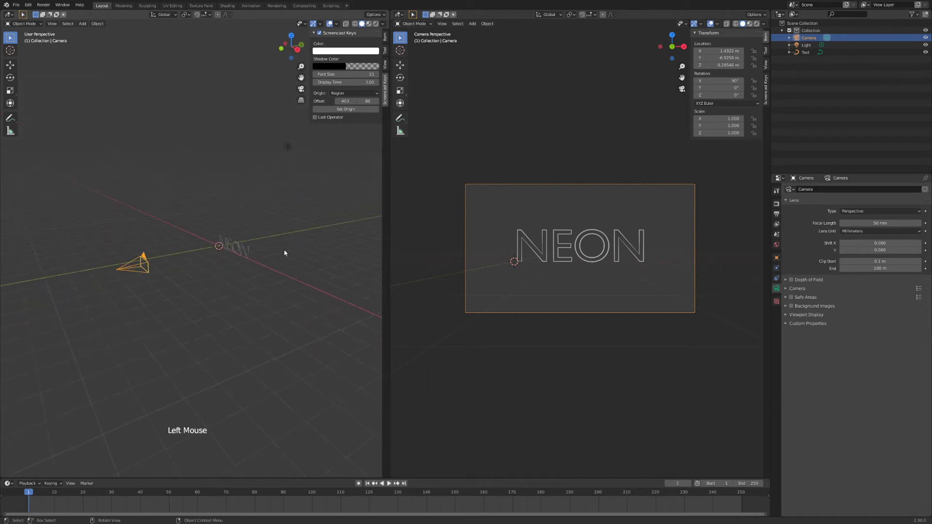
- Give the NEON text a new material, Material.001, with an Emission surface shader
left_click(241, 253)
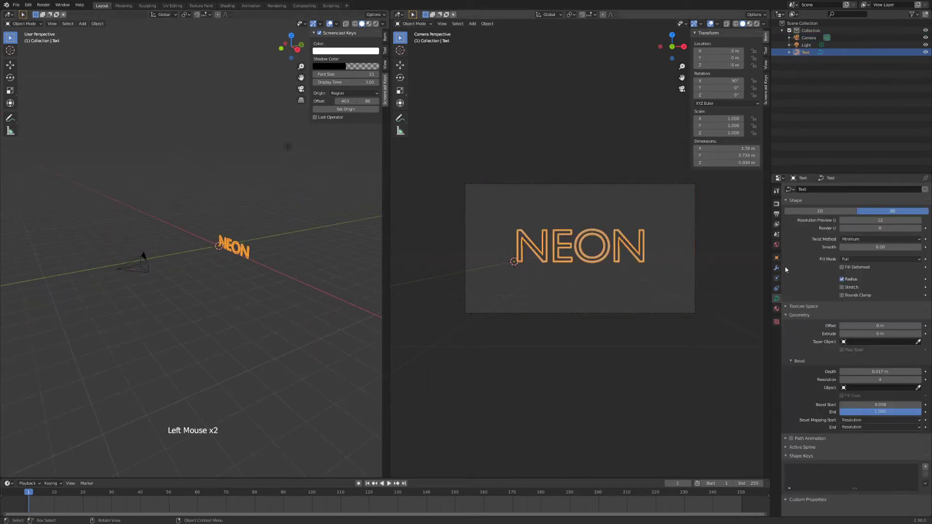
left_click(776, 310)
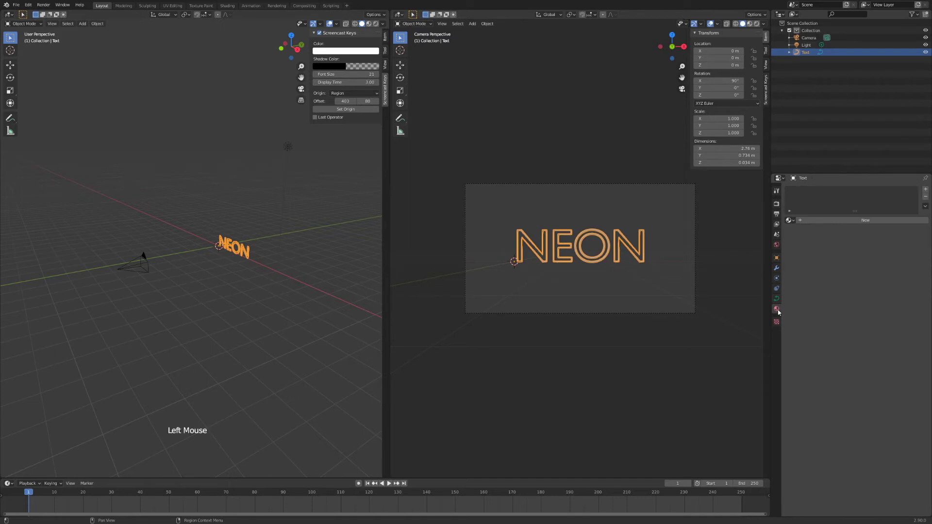
left_click(858, 222)
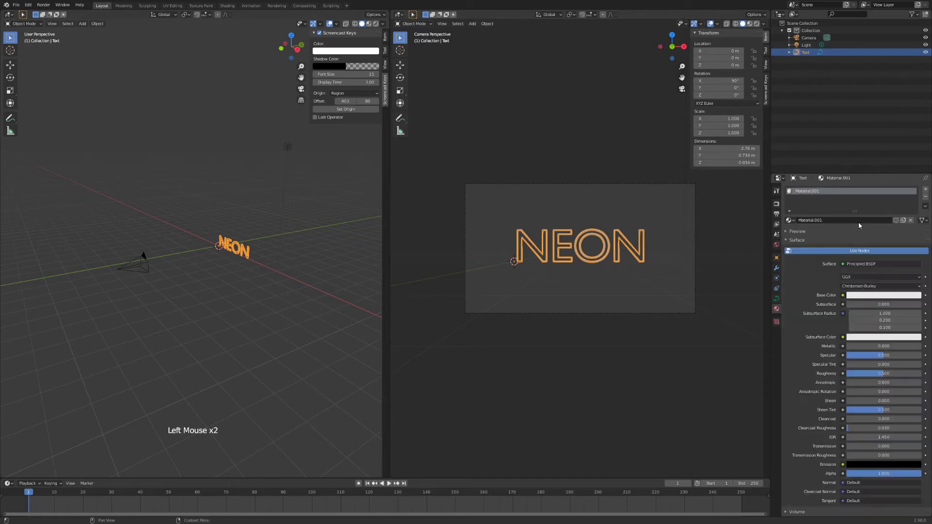
left_click(861, 265)
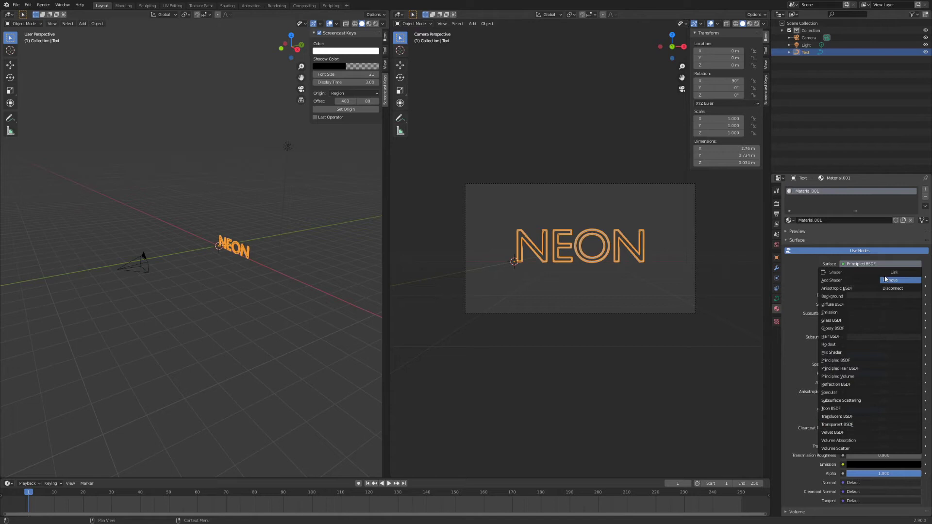
left_click(850, 264)
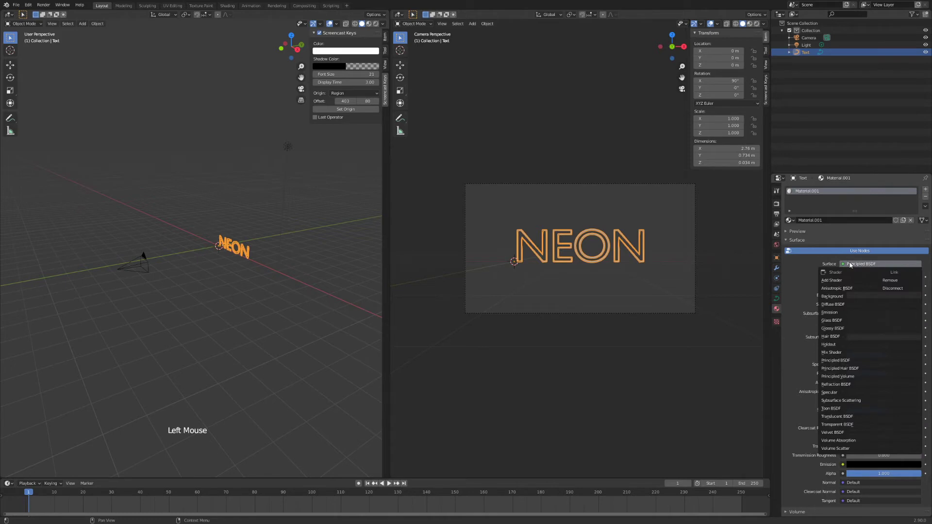
left_click(851, 264)
left_click(853, 264)
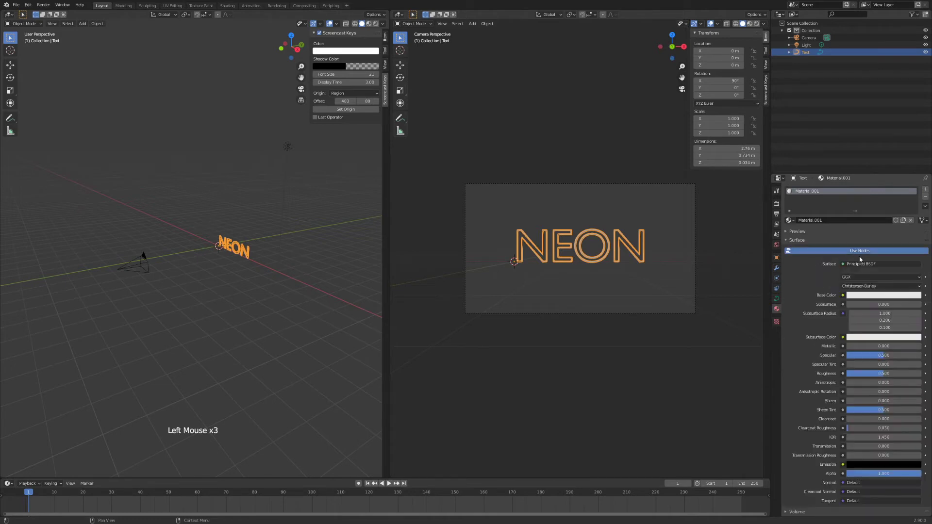
left_click(857, 264)
key("e")
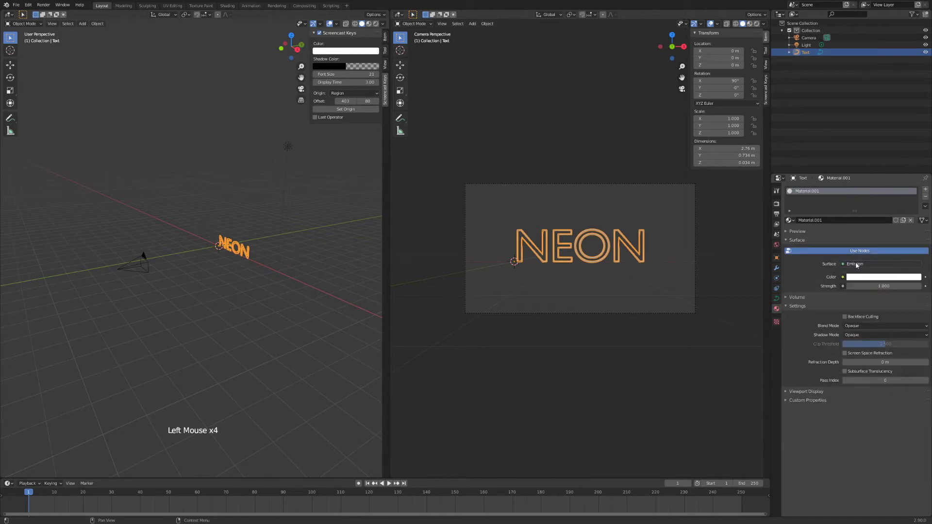
- Try Diffuse, Glass and Glossy BSDF shaders, then return the surface to Emission
left_click(857, 265)
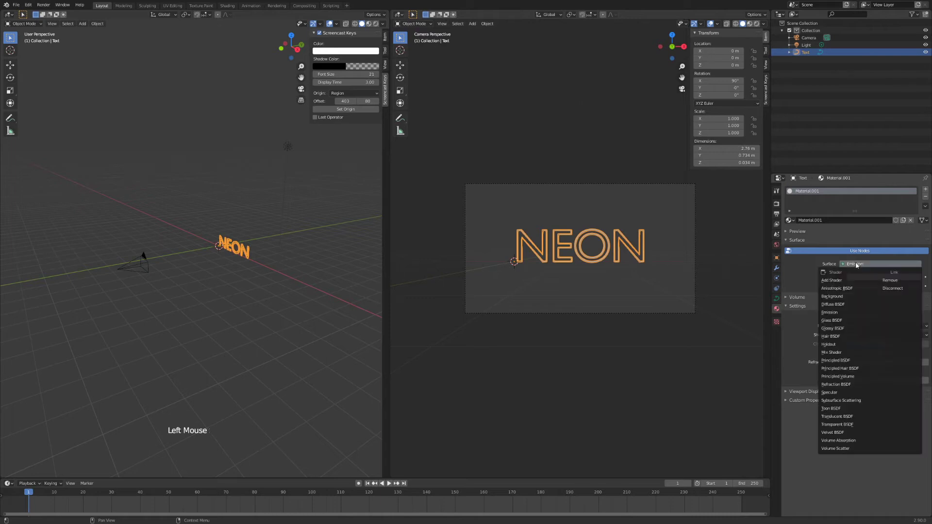
key("d")
left_click(857, 264)
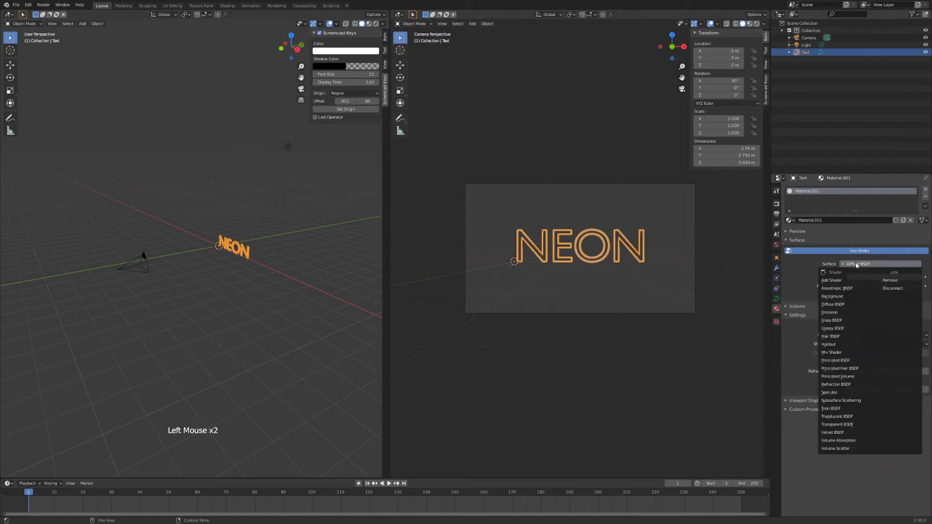
key("g")
left_click(856, 265)
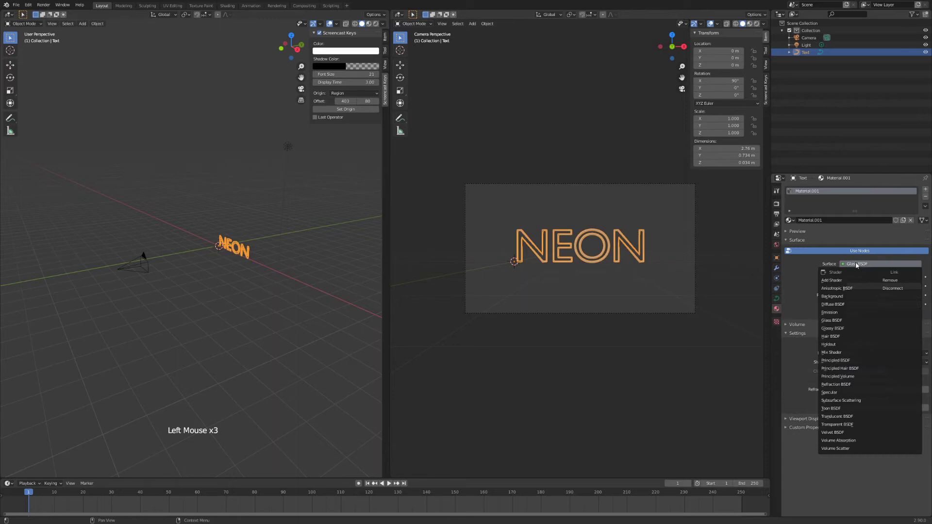
key("l")
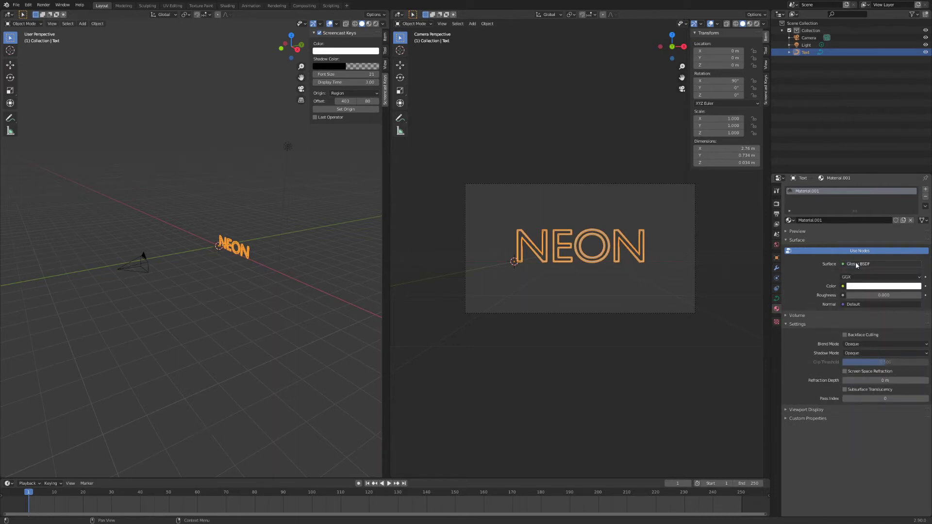
left_click(856, 265)
key("e")
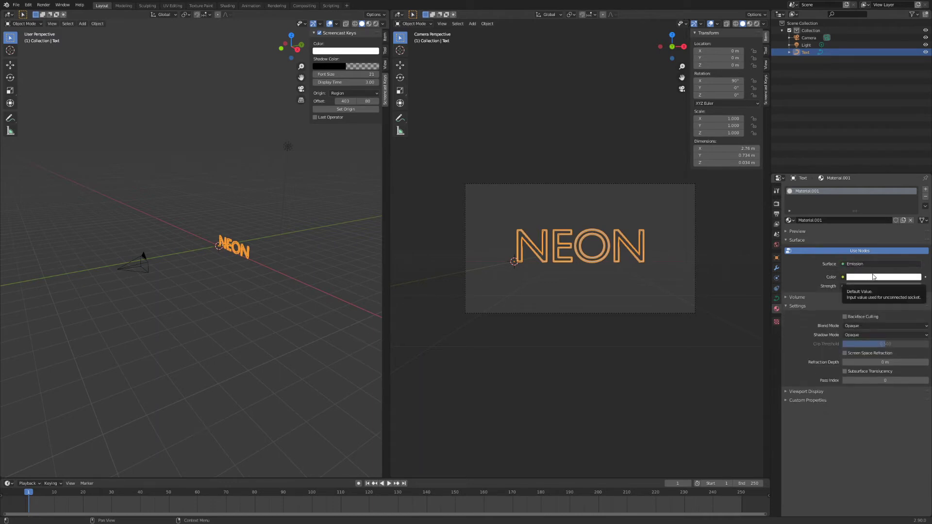
- Set the emission colour to bright cyan blue (hue 0.553, value 1.000)
left_click(870, 277)
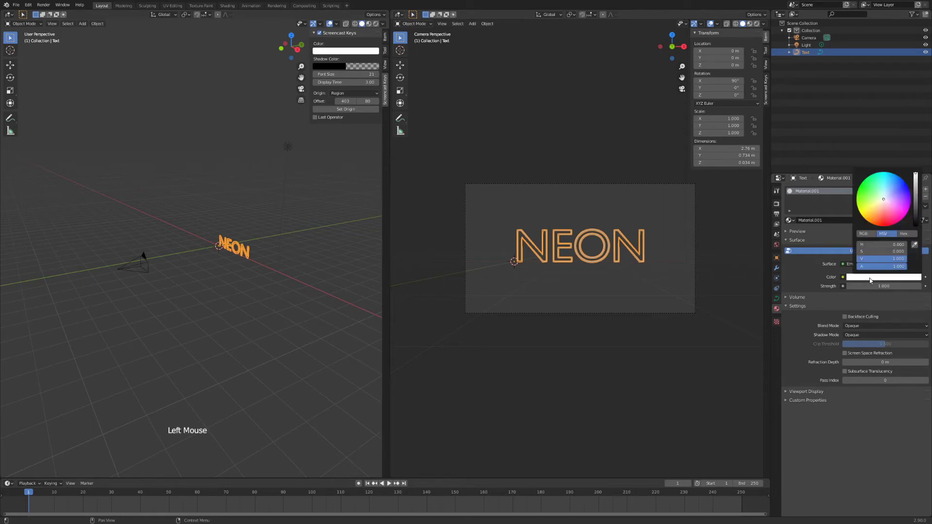
left_click_drag(890, 197, 891, 174)
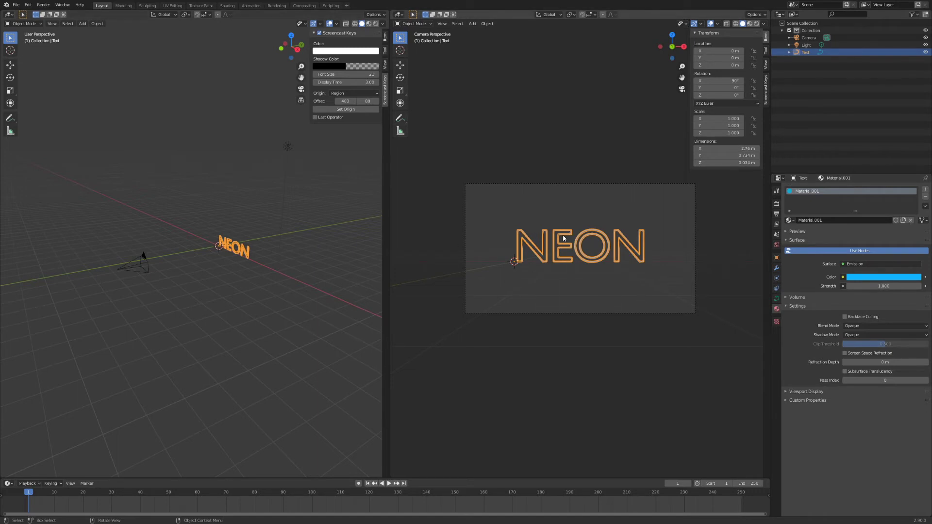
scroll(563, 237, "up", 1)
scroll(563, 237, "up", 1)
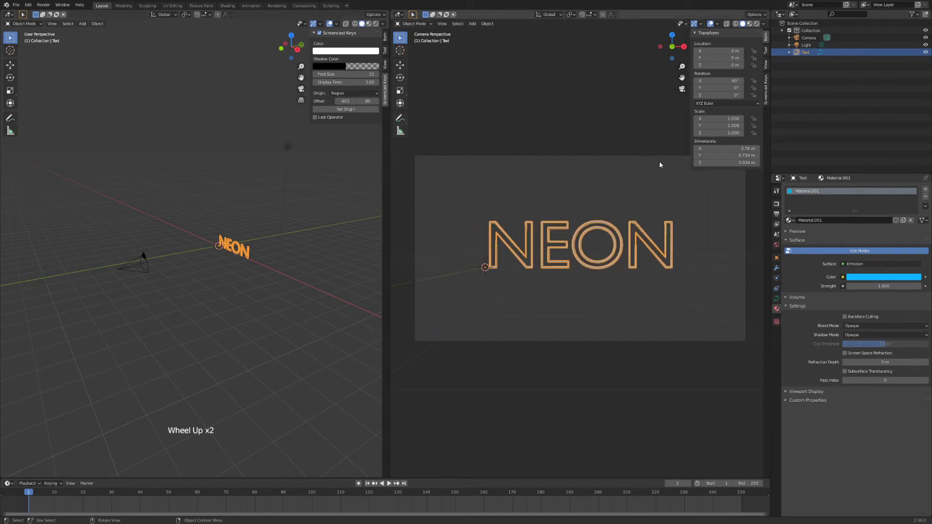
- Show the camera view in Rendered shading with gizmos and overlays hidden
key("z")
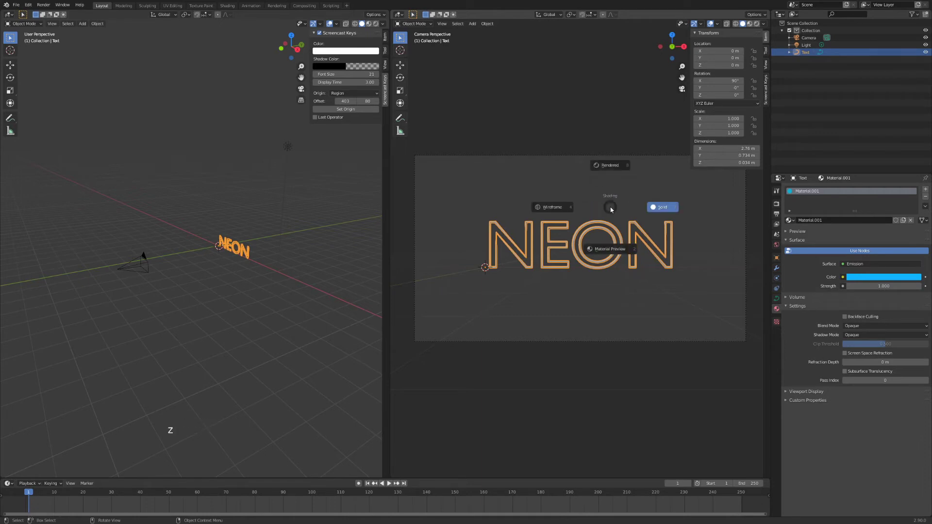
left_click(605, 166)
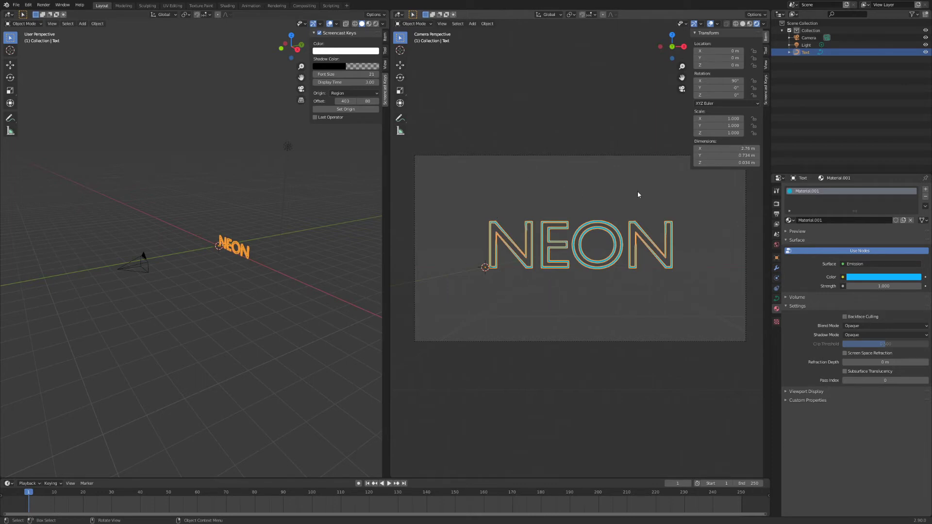
left_click(694, 25)
left_click(711, 24)
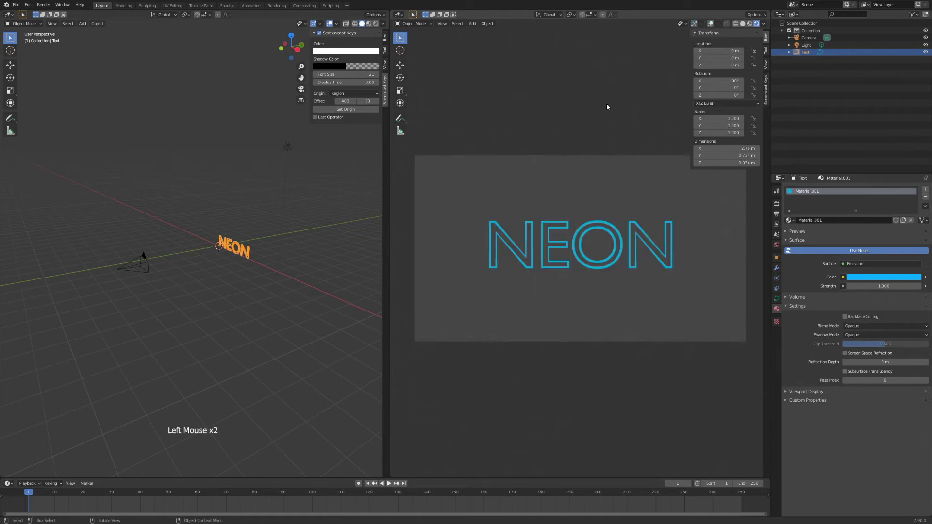
- Set the NEON emission strength to 60 and enable Bloom in Render Properties
left_click(874, 286)
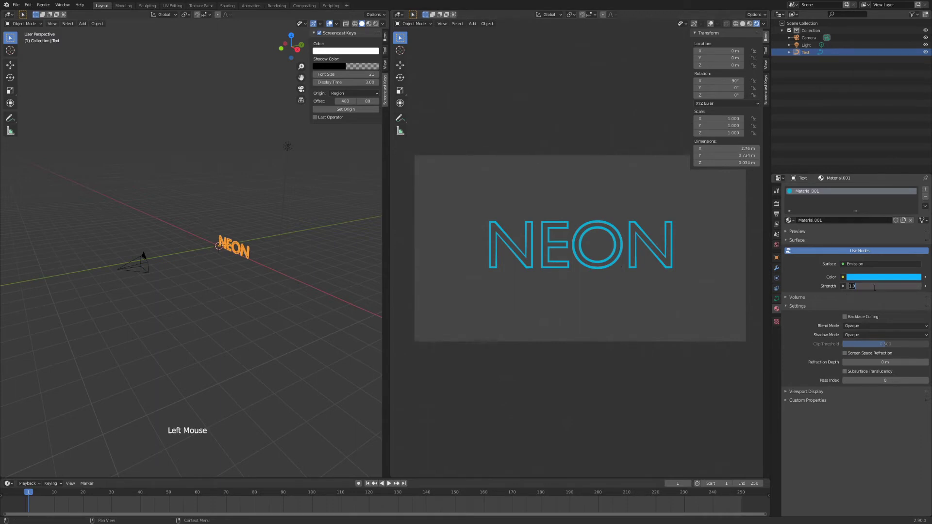
type("60")
key("Return")
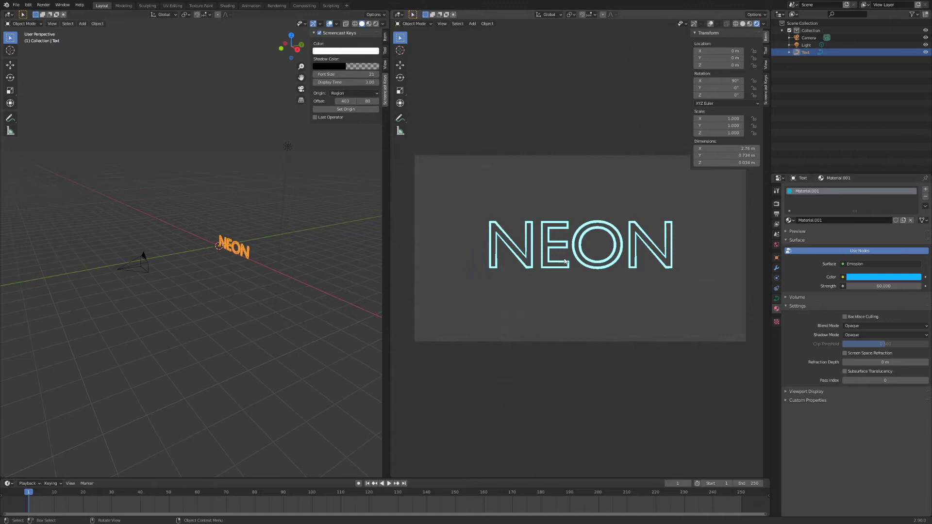
left_click(776, 205)
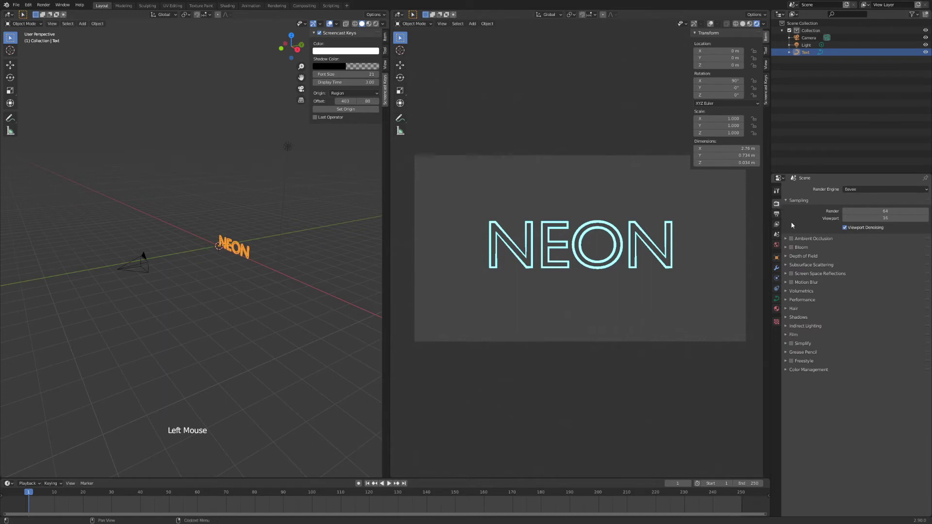
left_click(791, 248)
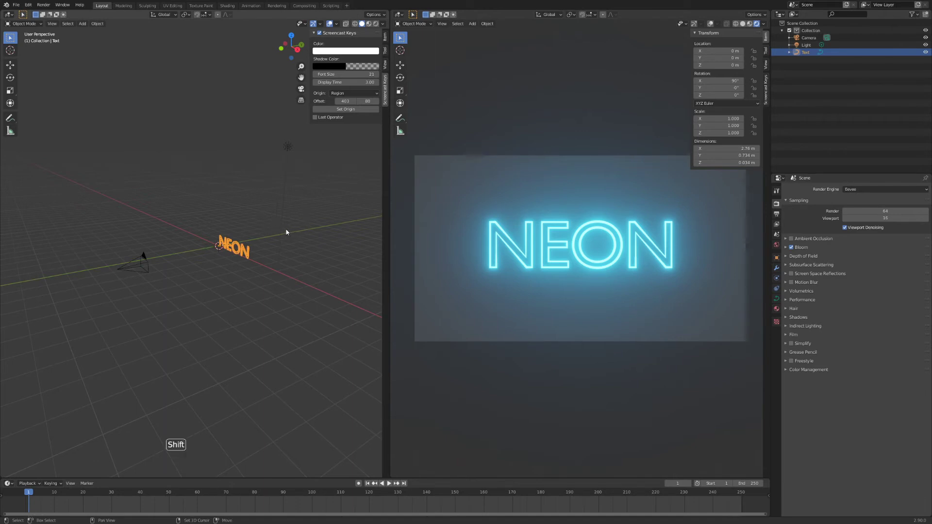
- Add a plane and stand it upright with a 90° rotation on X
key("shift+a")
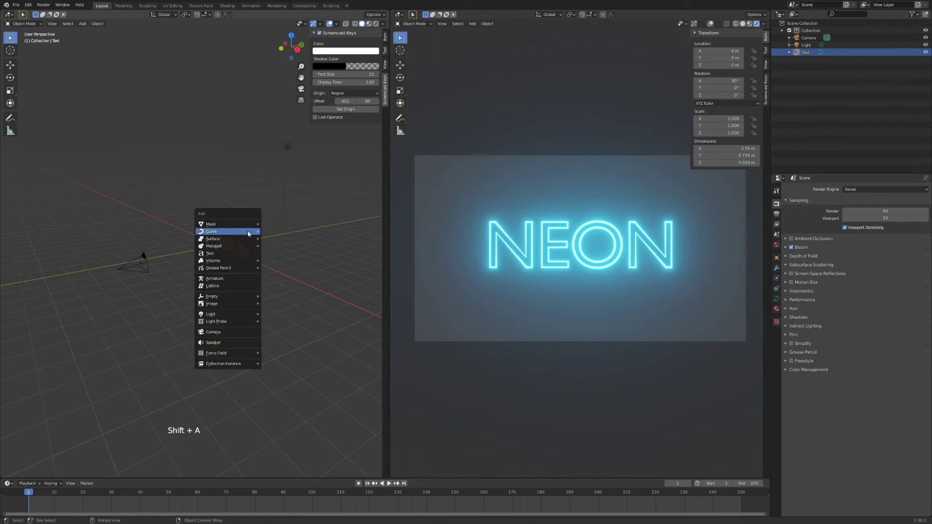
mouse_move(242, 225)
left_click(274, 222)
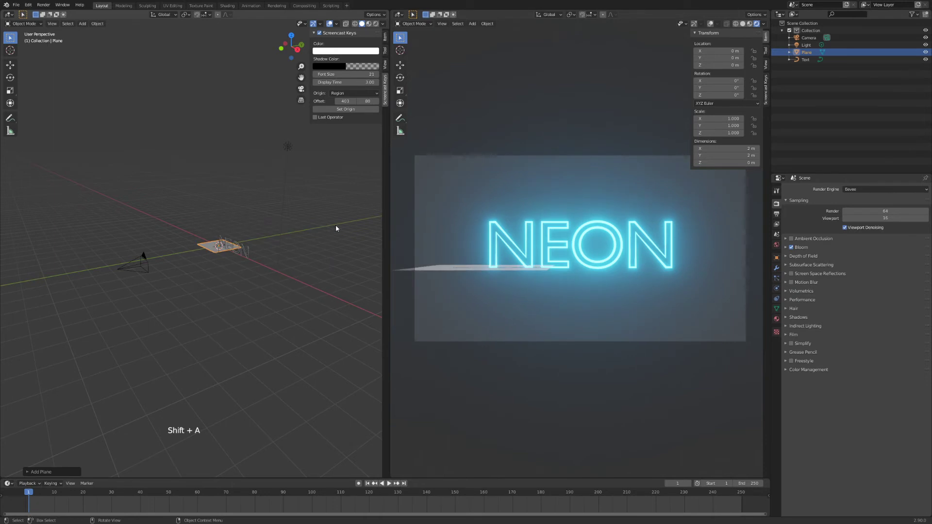
key("r")
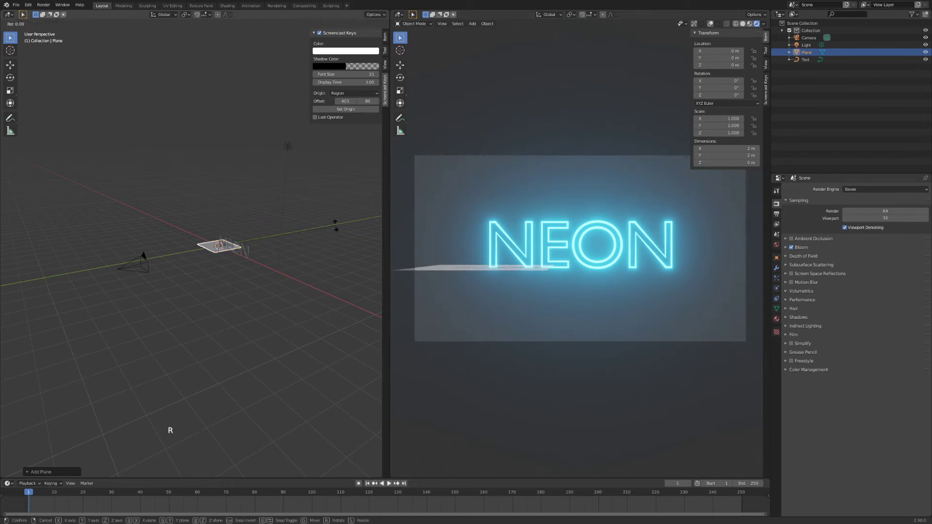
type("x")
type("90")
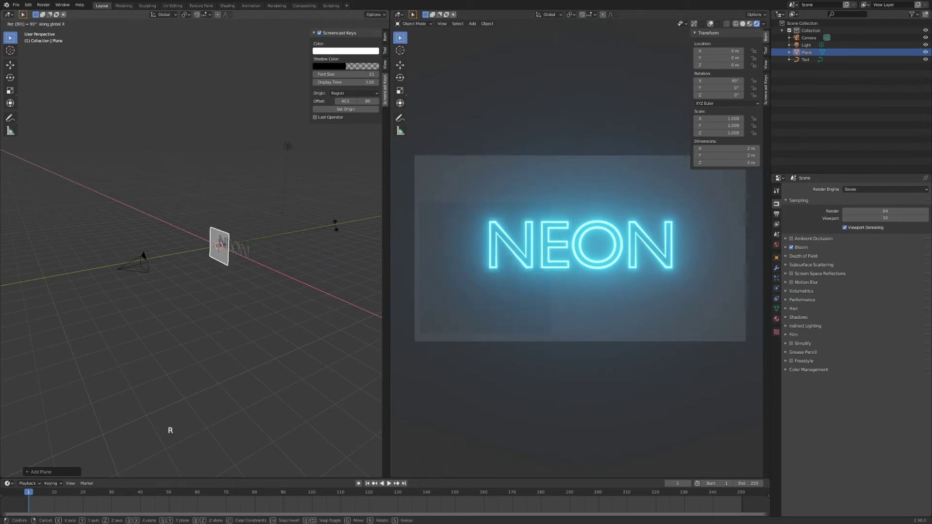
key("Return")
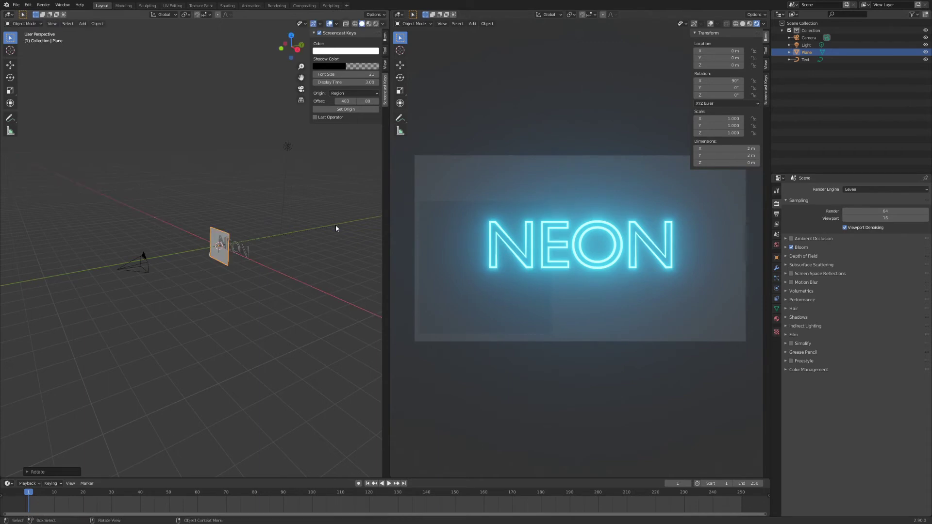
- Scale the plane to about 2.8 and move it behind the NEON text
key("KP_7")
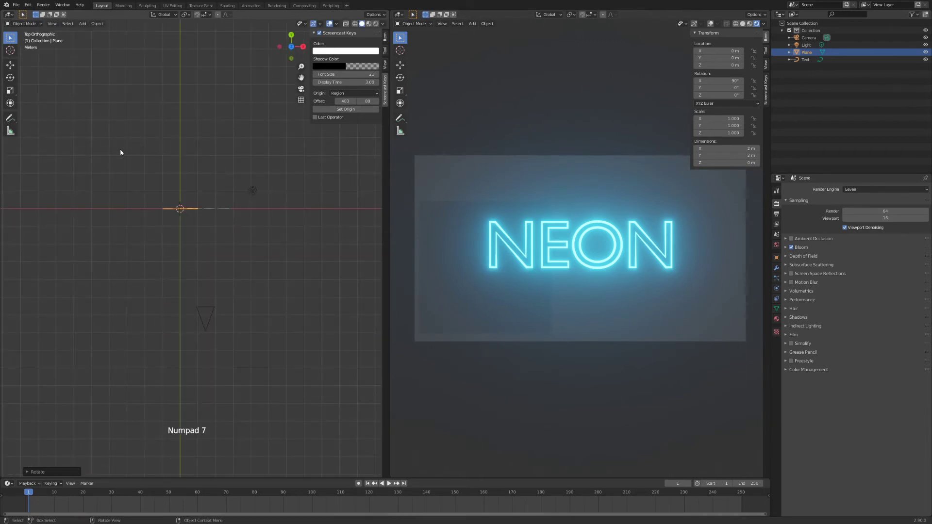
key("g")
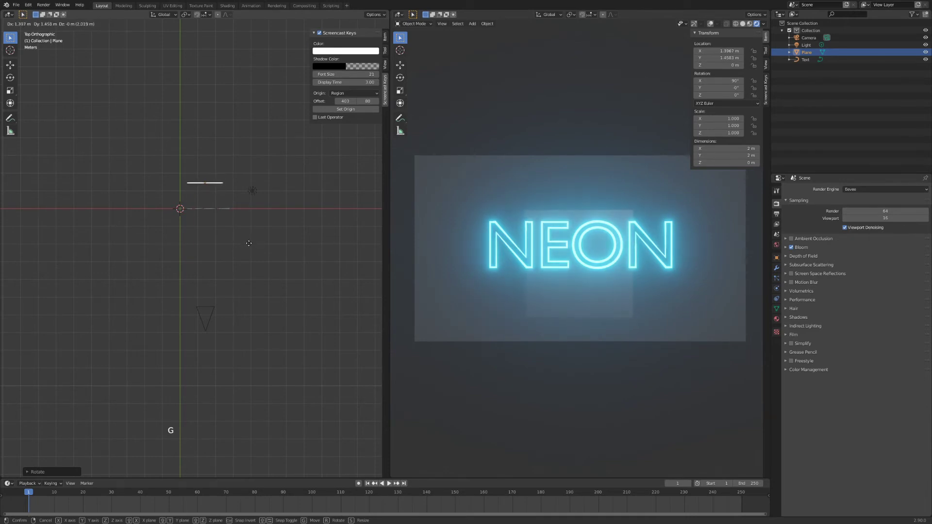
left_click(250, 262)
key("s")
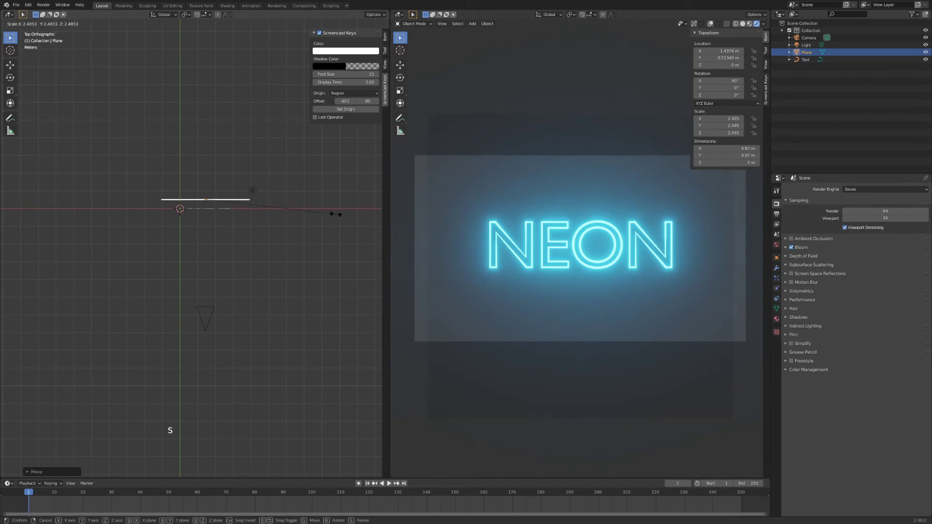
left_click(351, 214)
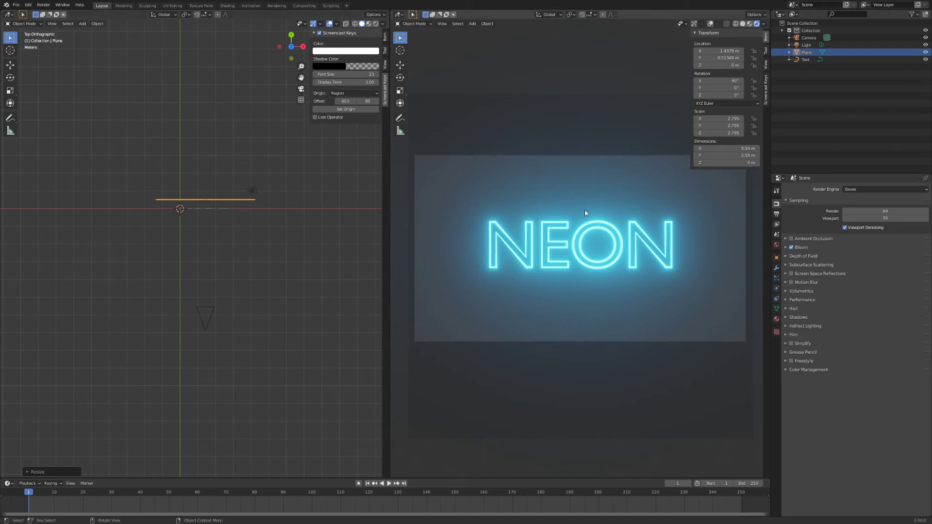
key("g")
left_click(235, 203)
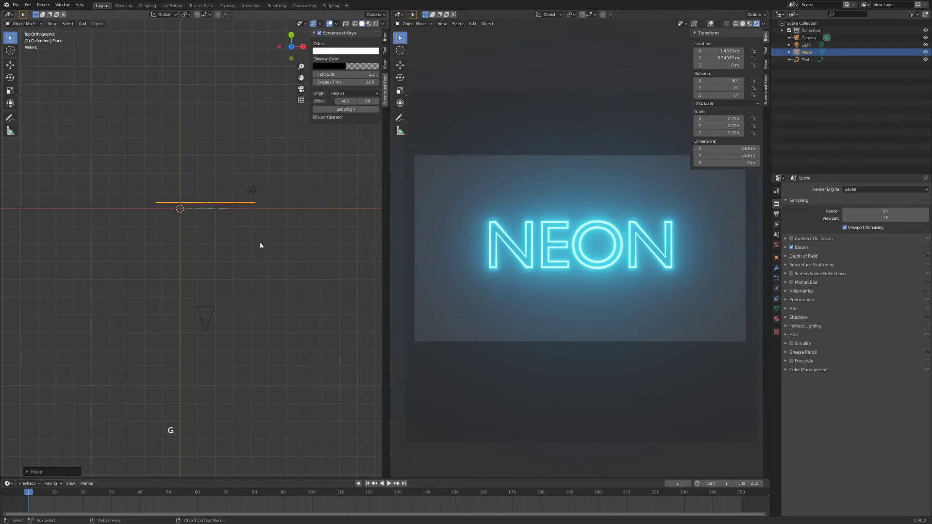
middle_click_drag(285, 272, 272, 264)
middle_click_drag(272, 264, 257, 262, "shift")
scroll(258, 262, "up", 2)
middle_click_drag(257, 262, 251, 263)
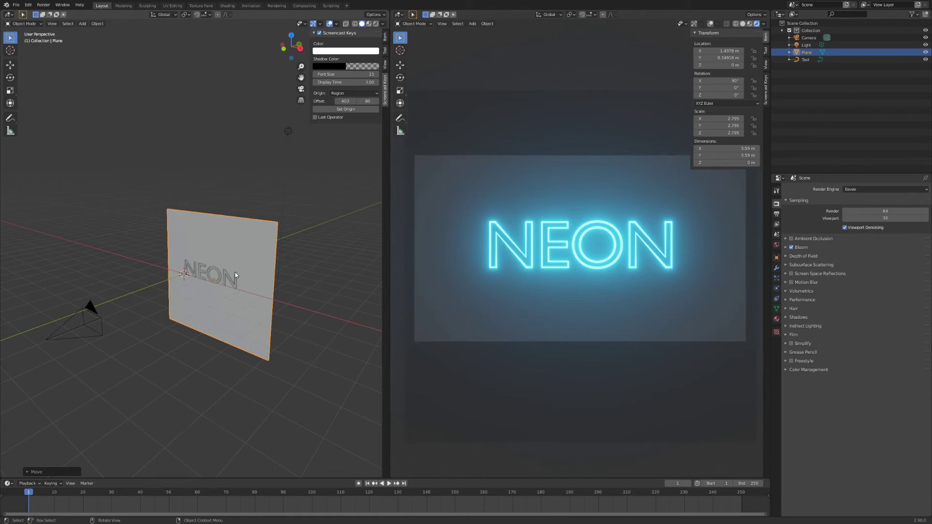
- Enable Screen Space Reflections and create a new material for the backdrop plane
left_click(208, 230)
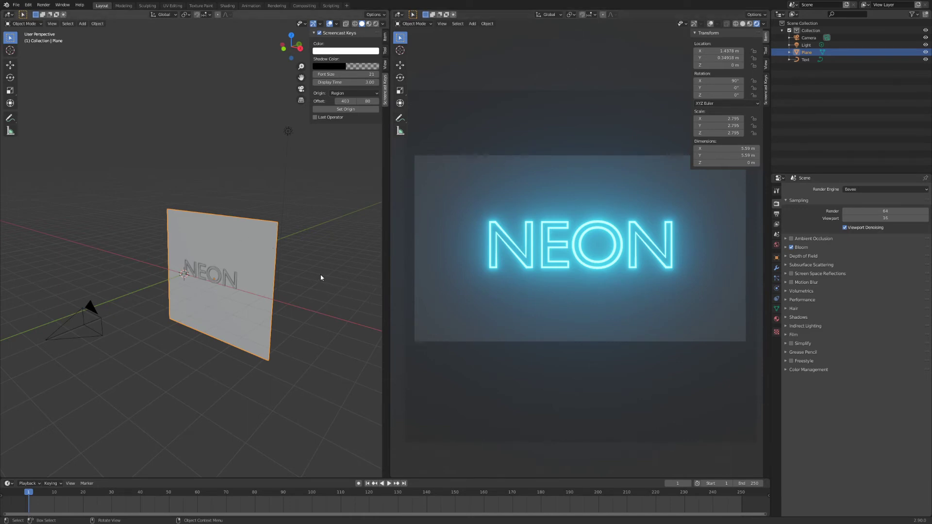
left_click(791, 274)
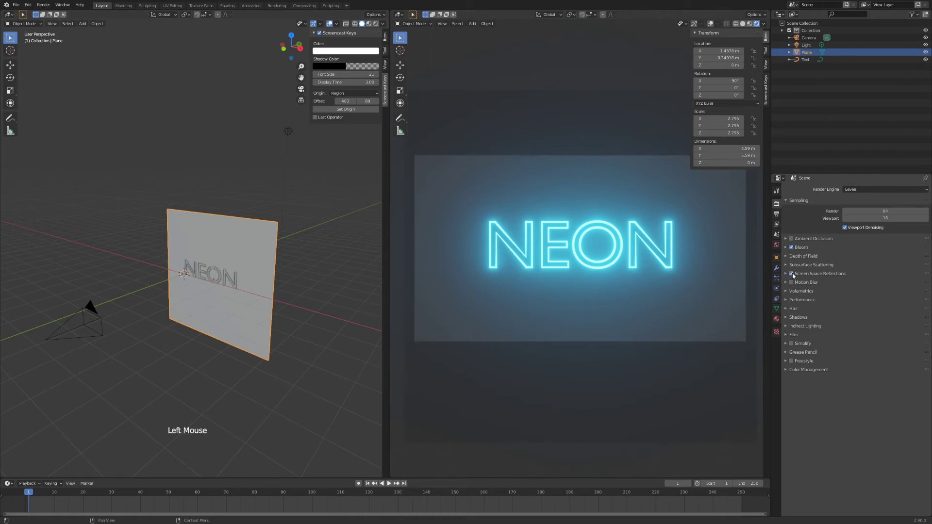
left_click(776, 319)
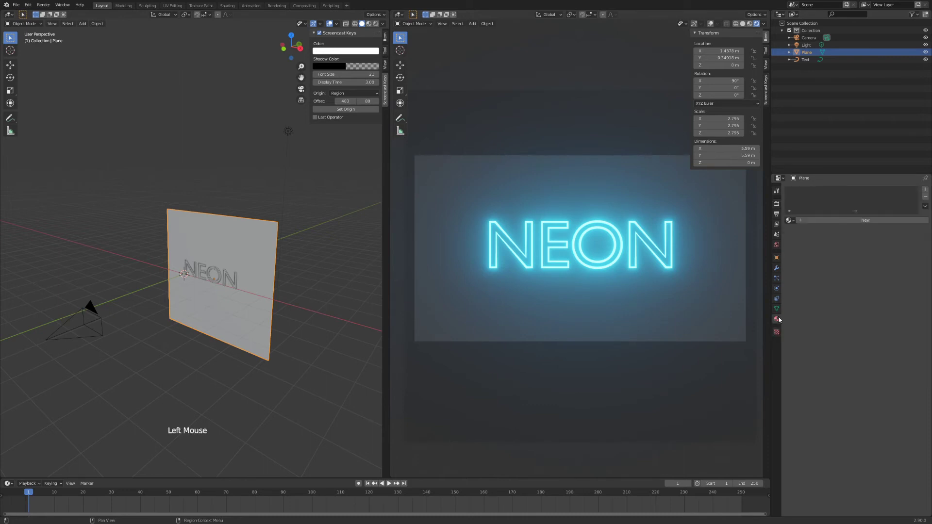
left_click(777, 320)
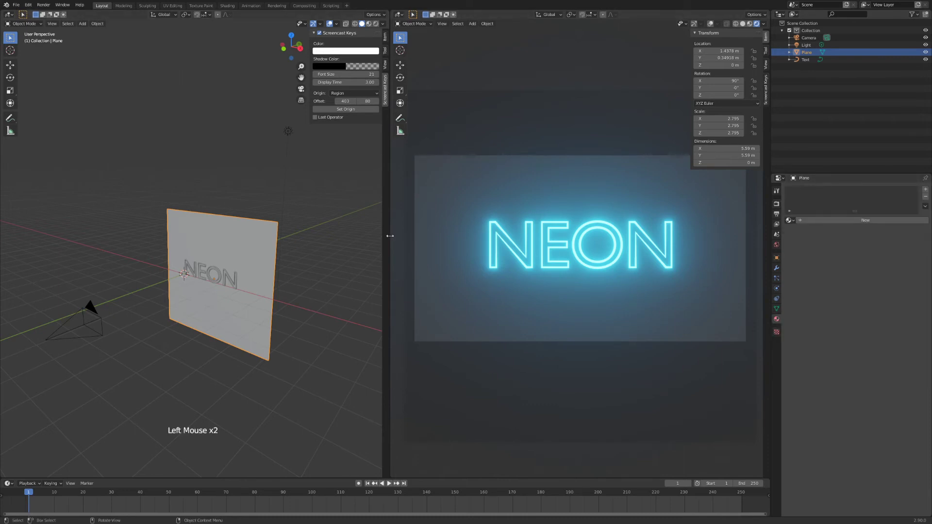
left_click(831, 221)
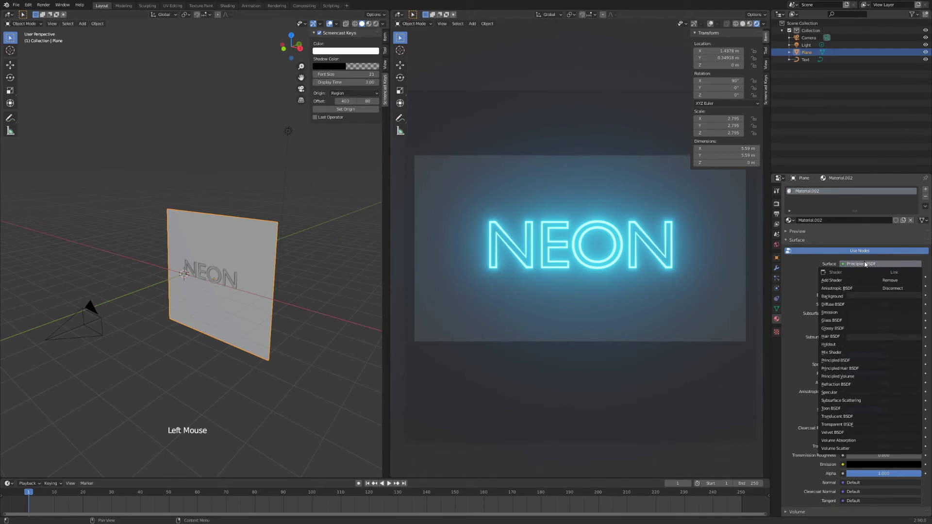
- Make the material a dark Glossy BSDF with roughness lowered to about 0.152
left_click(832, 328)
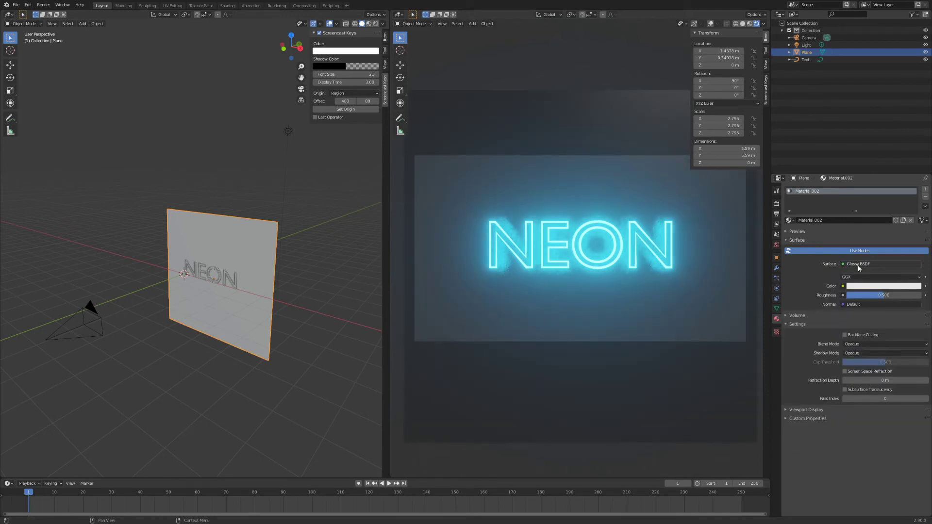
left_click_drag(883, 295, 857, 295)
left_click(867, 287)
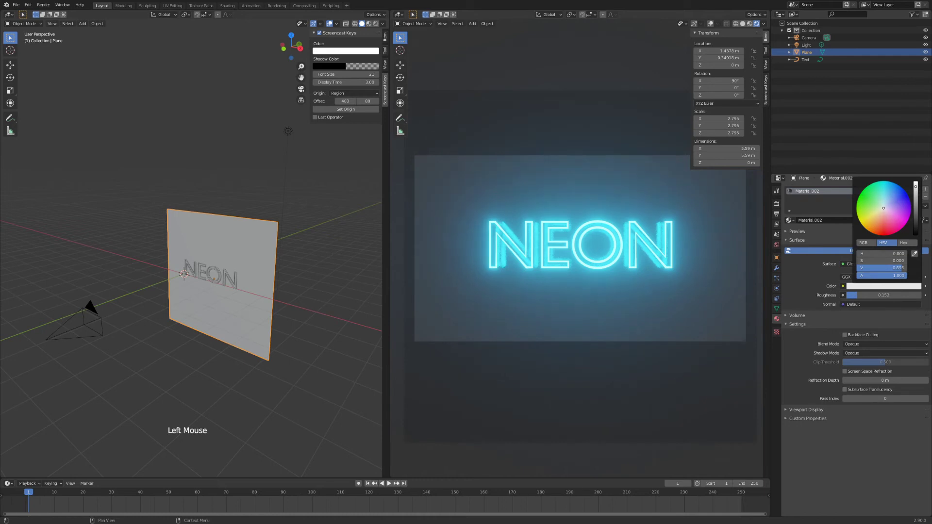
left_click_drag(900, 268, 868, 268)
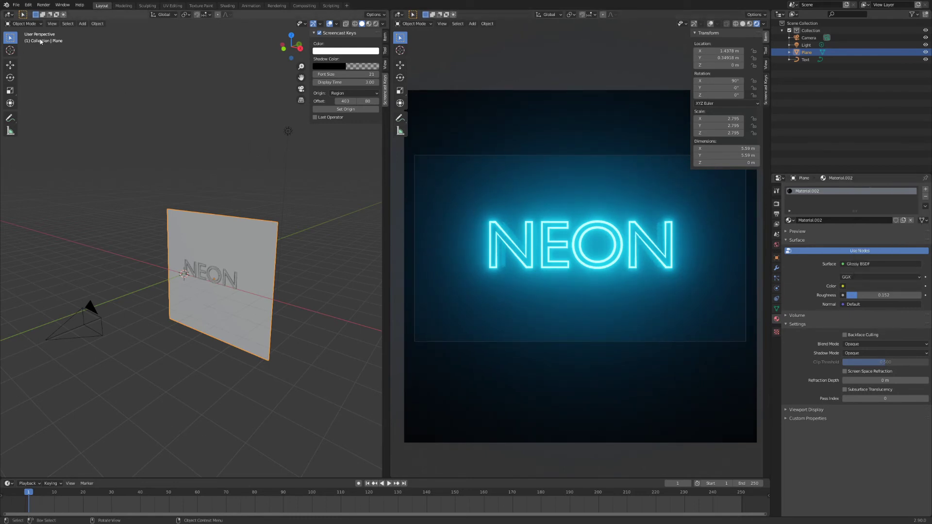
- Switch the left area to the Shader Editor and move the material nodes aside
left_click(8, 15)
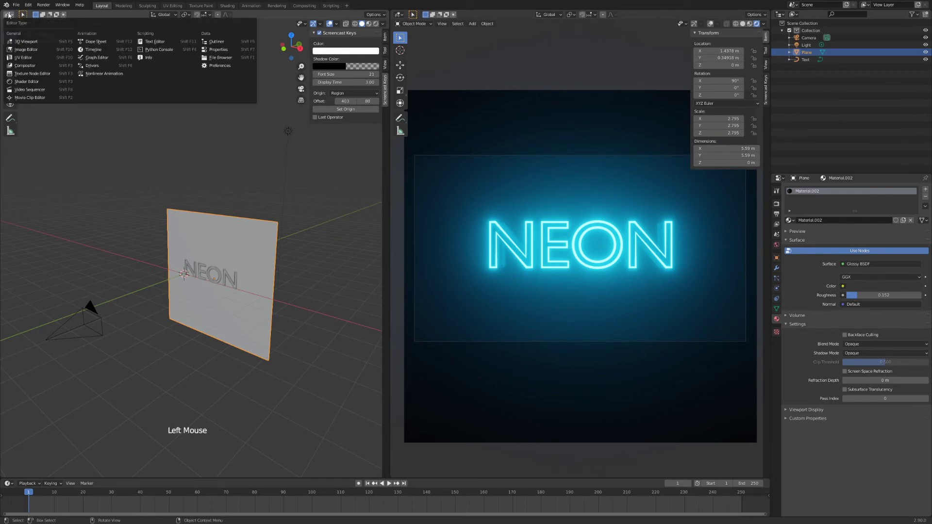
left_click(43, 81)
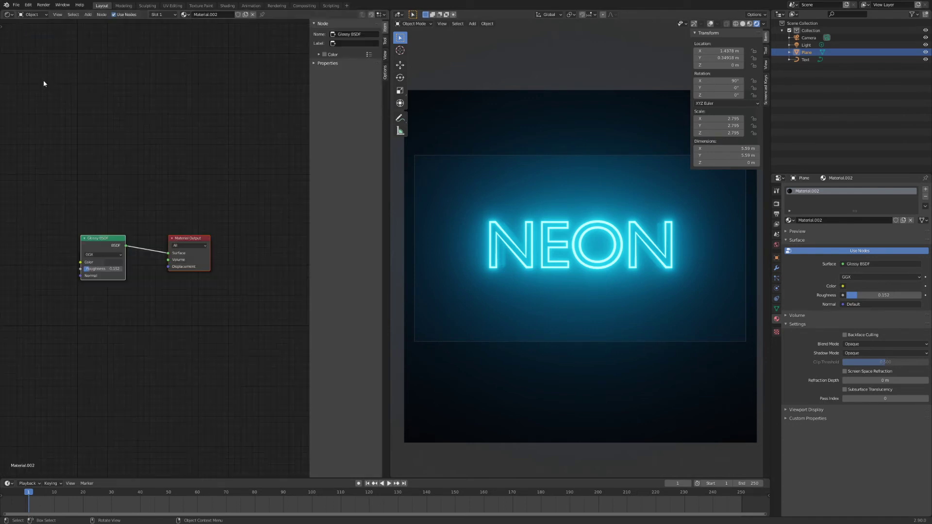
left_click_drag(87, 236, 116, 182)
left_click(139, 263)
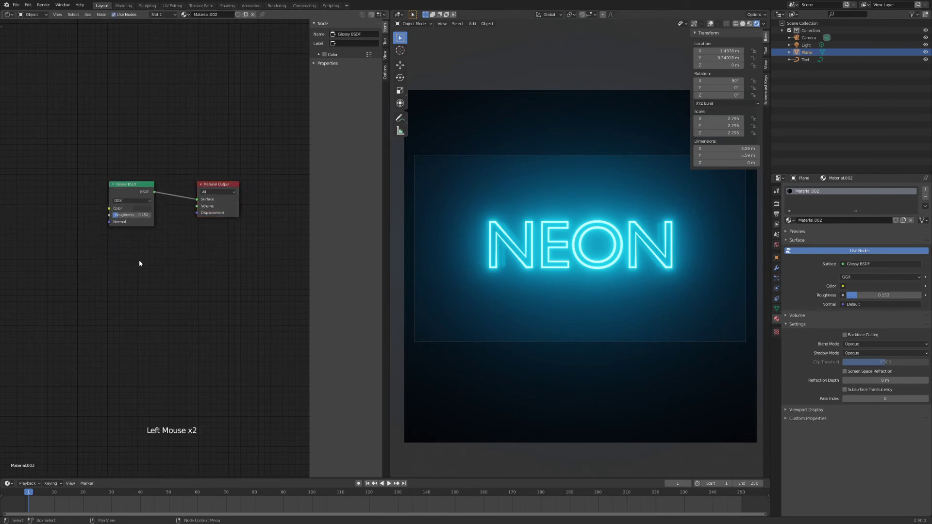
- Add a Voronoi Texture node, link its Color to Material Output, and set Scale 7.5
key("shift+a")
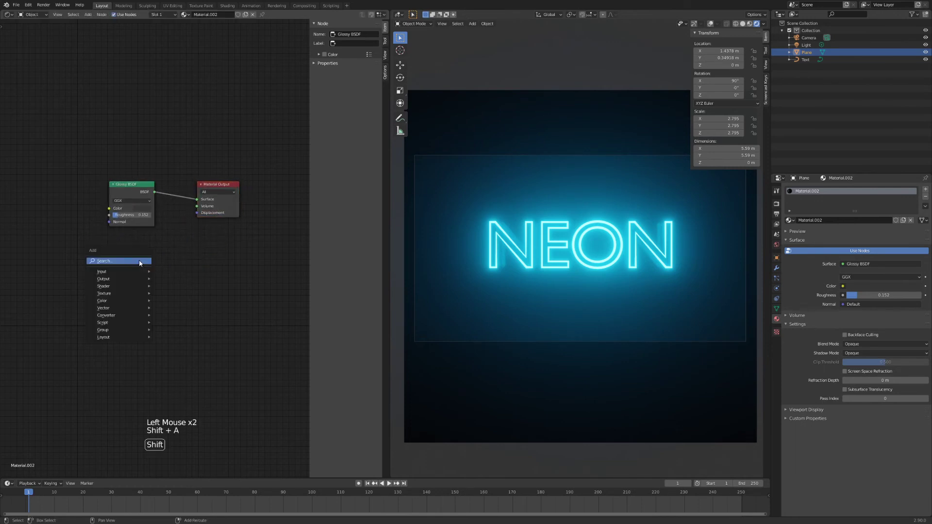
mouse_move(144, 293)
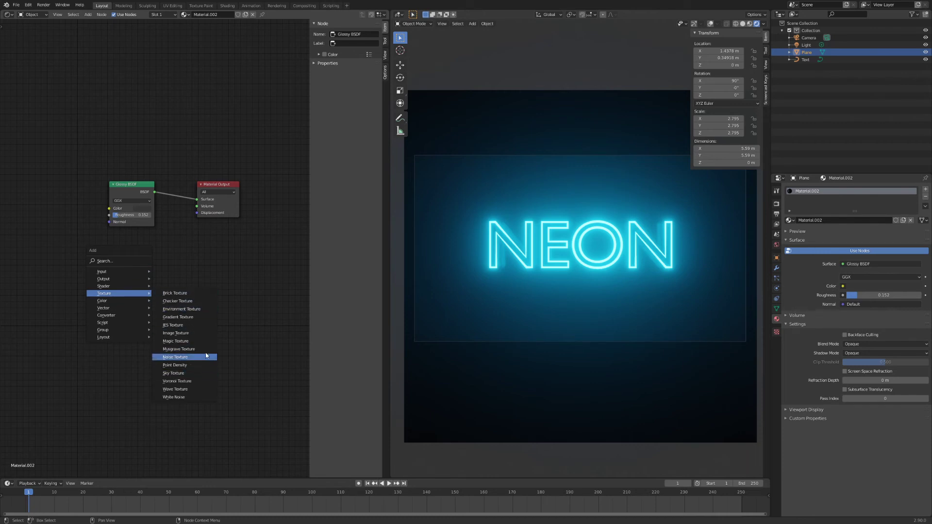
left_click(188, 381)
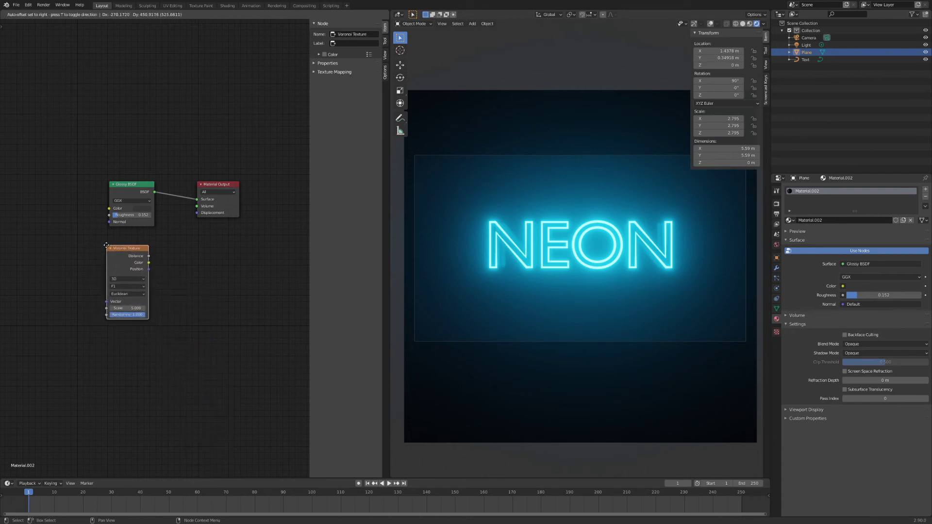
left_click(108, 247)
left_click(148, 264)
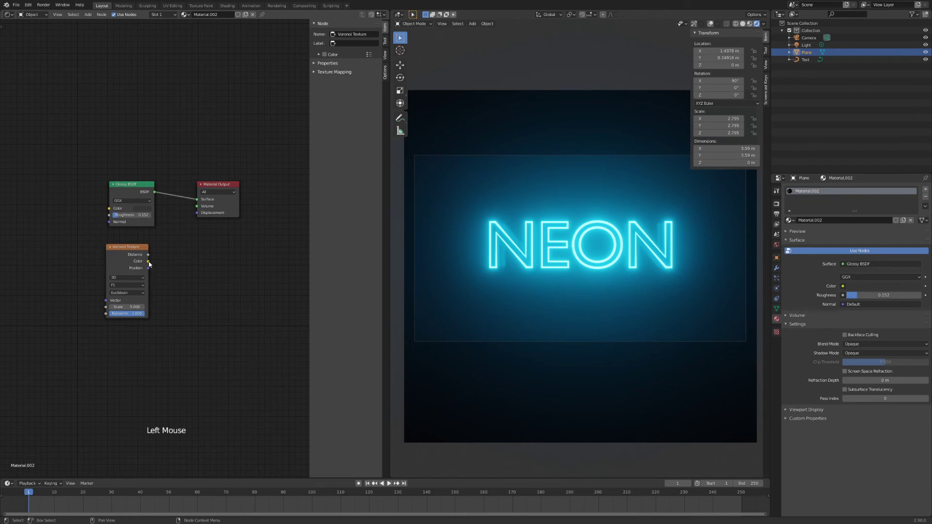
left_click_drag(149, 264, 199, 213)
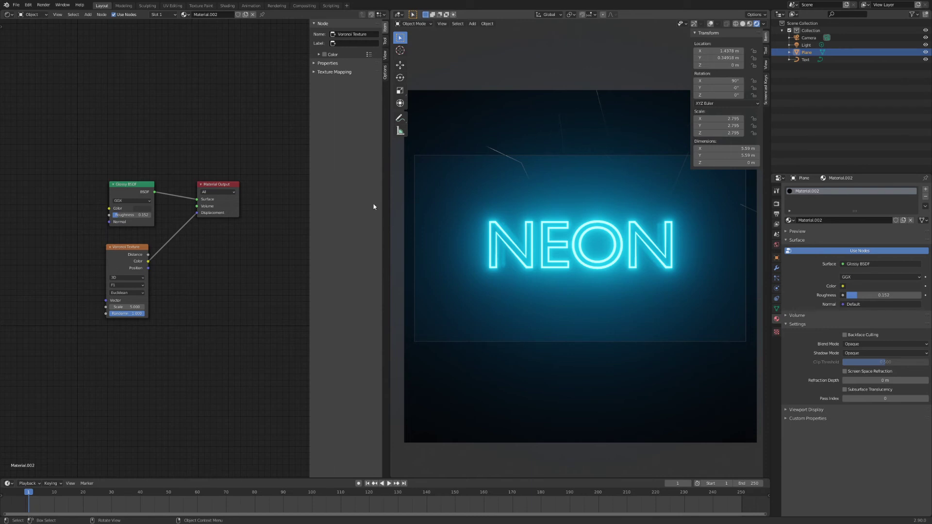
left_click_drag(127, 307, 153, 306)
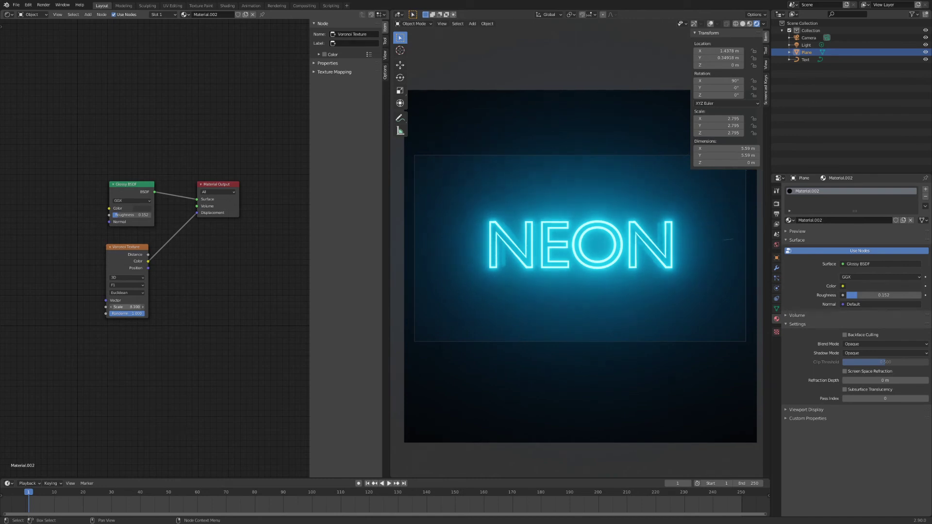
left_click_drag(127, 307, 116, 307)
- Switch the left area back to 3D Viewport and colour the 1000 W point light blue
left_click(8, 15)
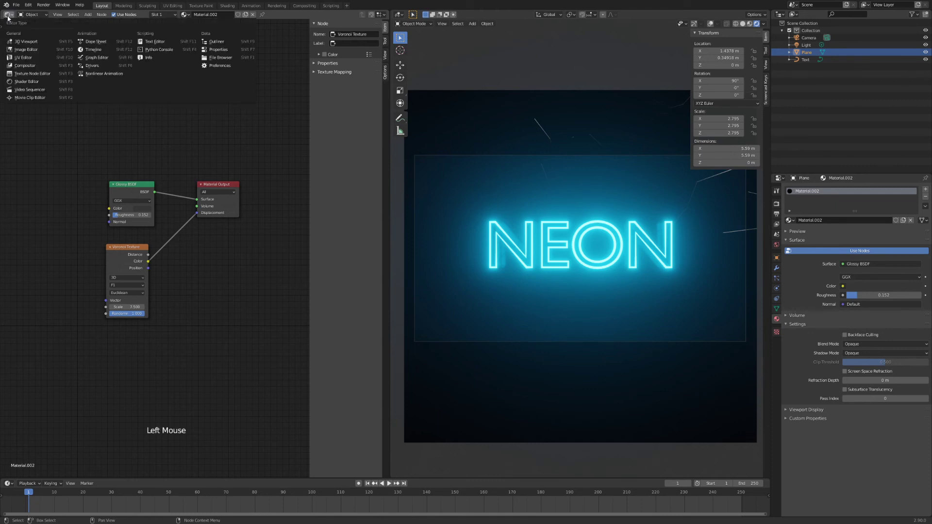
left_click(23, 42)
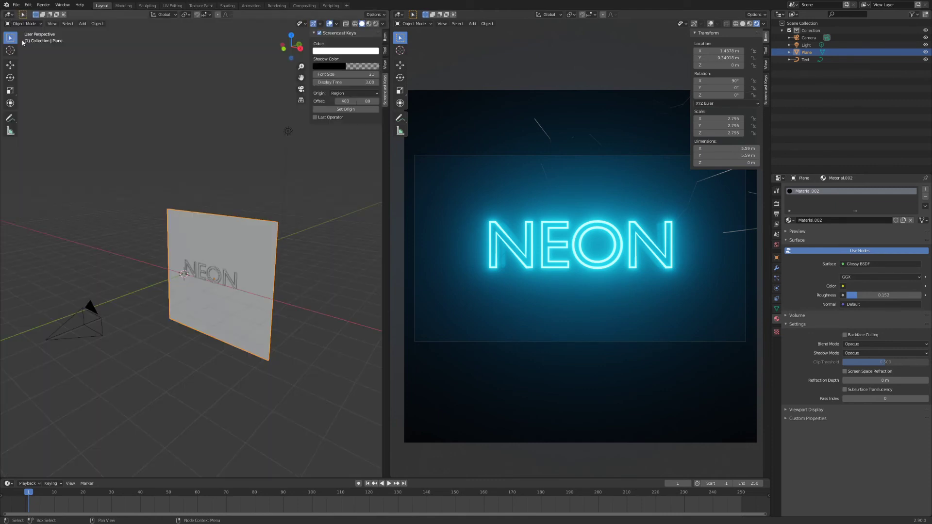
left_click(288, 131)
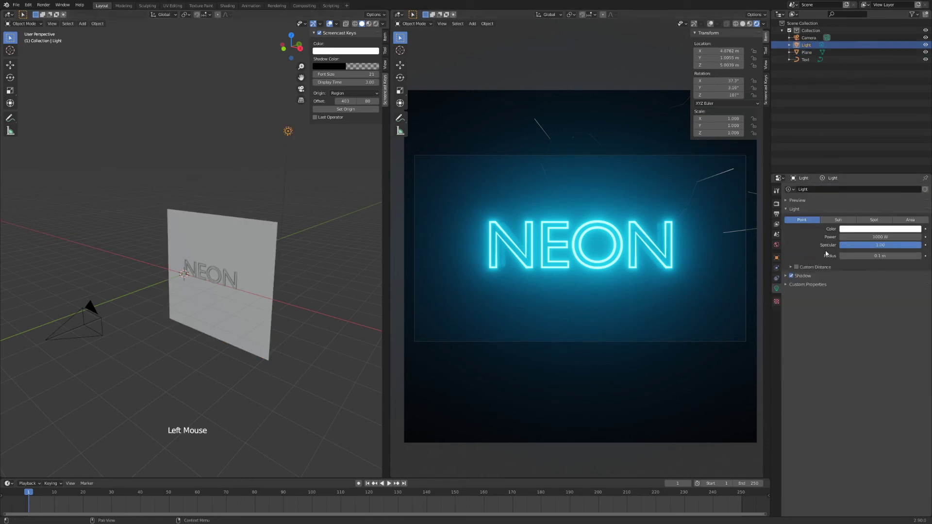
left_click(288, 131)
left_click(890, 233)
left_click(889, 232)
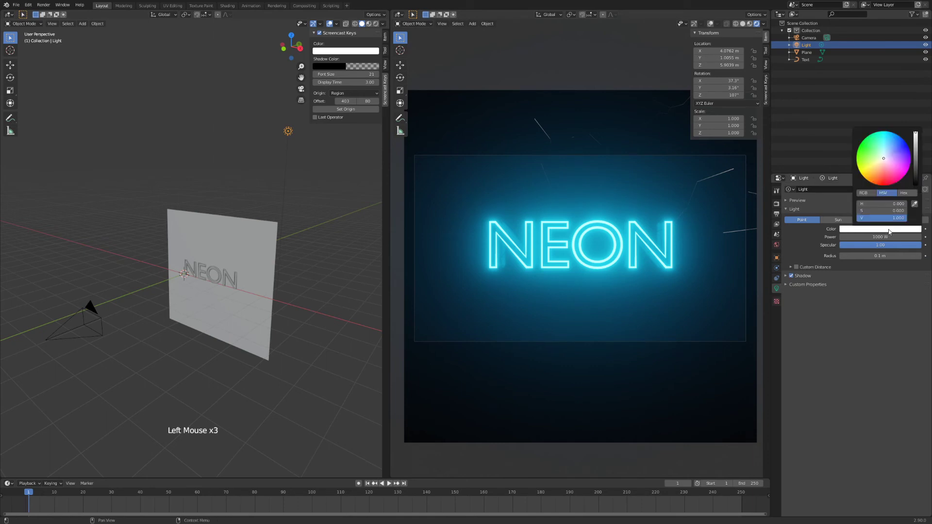
left_click_drag(891, 162, 890, 134)
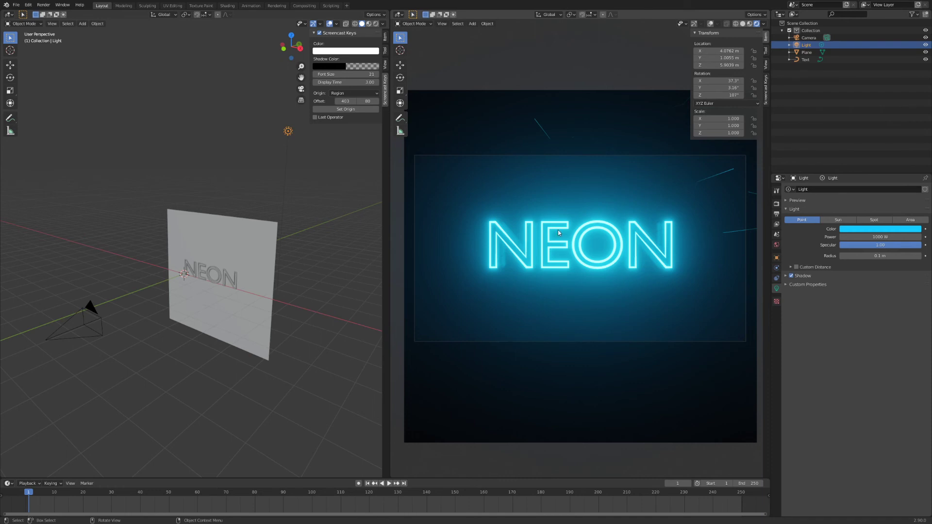
- Move the point light up and right of the backdrop using front and top views
left_click(287, 132)
key("KP_1")
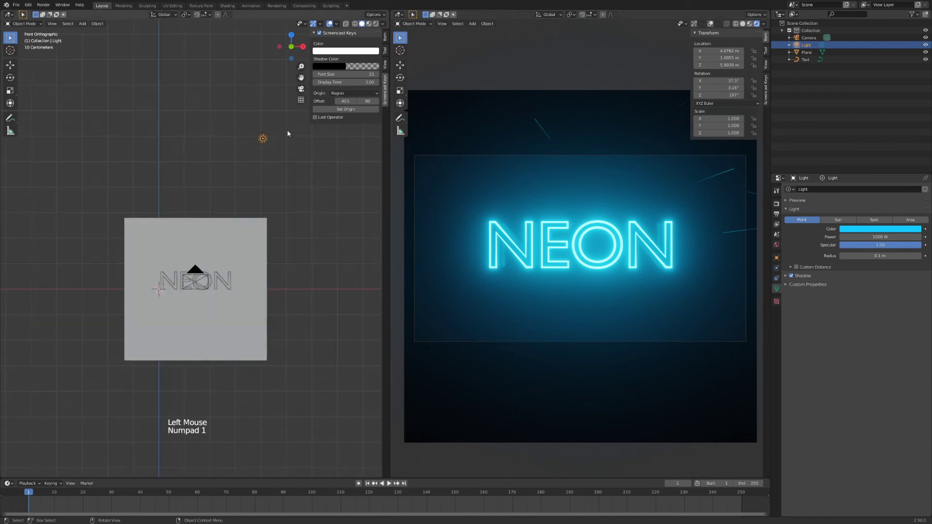
key("g")
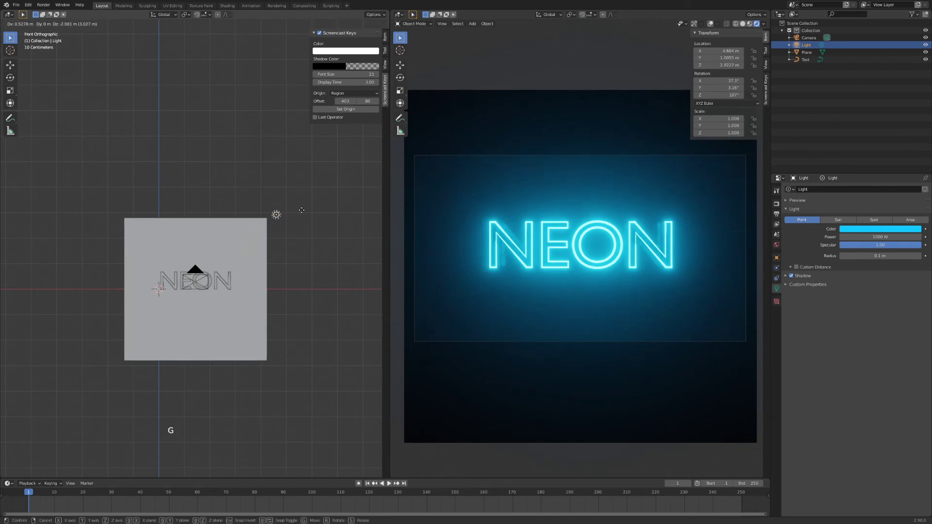
left_click(278, 213)
key("g")
left_click(294, 214)
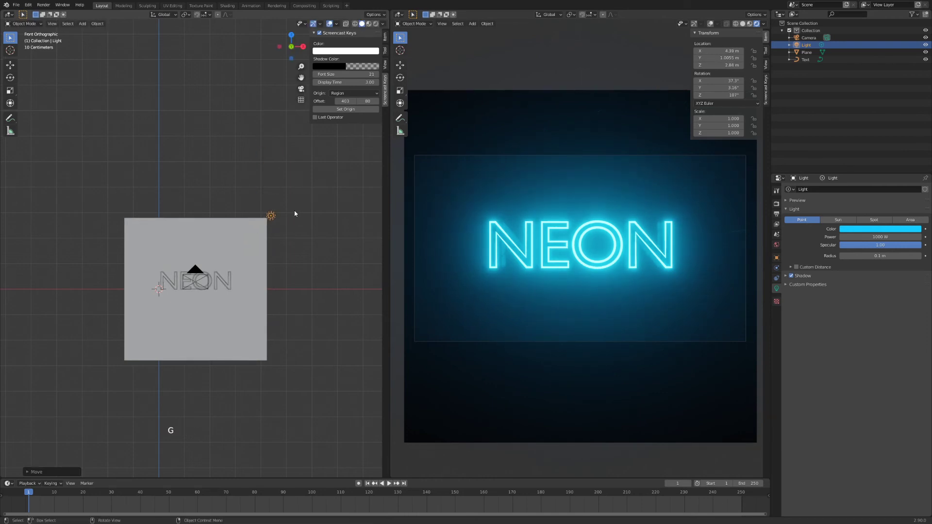
key("KP_7")
key("g")
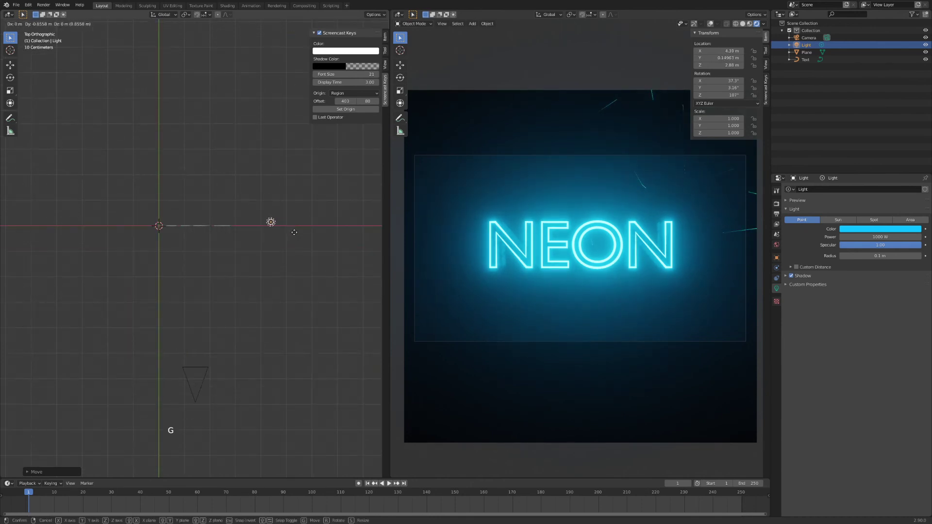
left_click(292, 232)
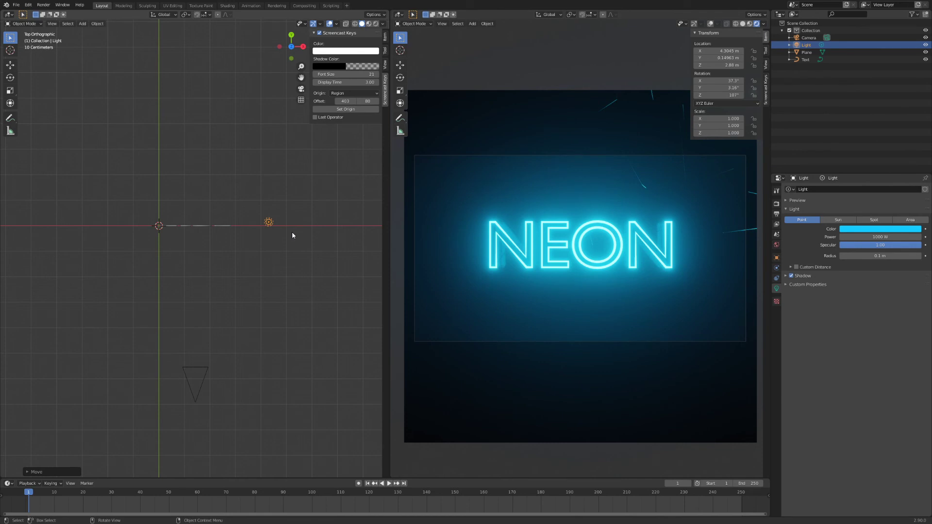
- Switch the left view to Wireframe and nudge the light slightly higher, near X 4.5 m, Y 0.3 m
key("z")
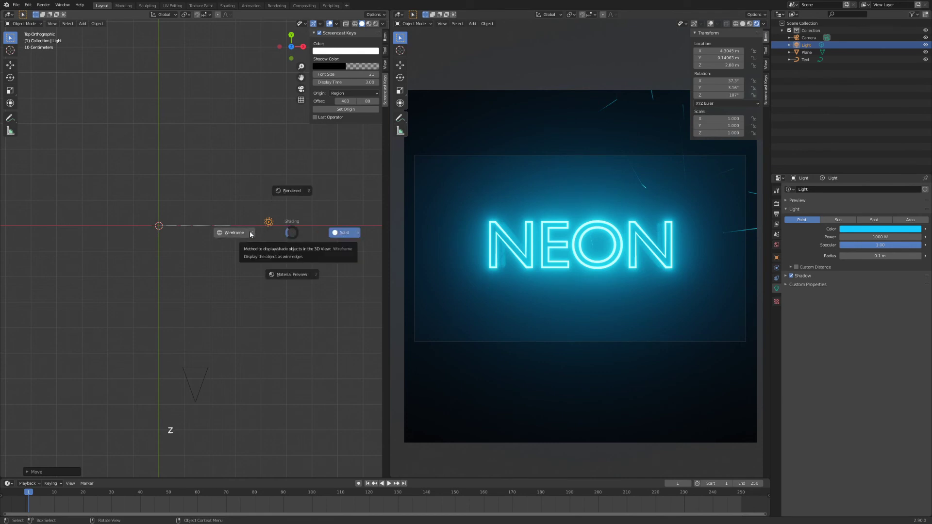
left_click(250, 234)
key("g")
left_click(290, 218)
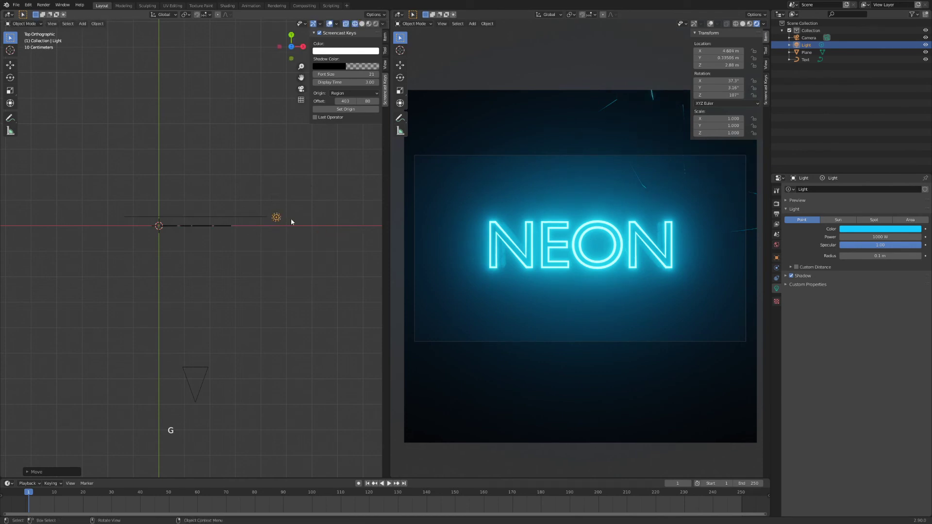
left_click(235, 223)
left_click(273, 217)
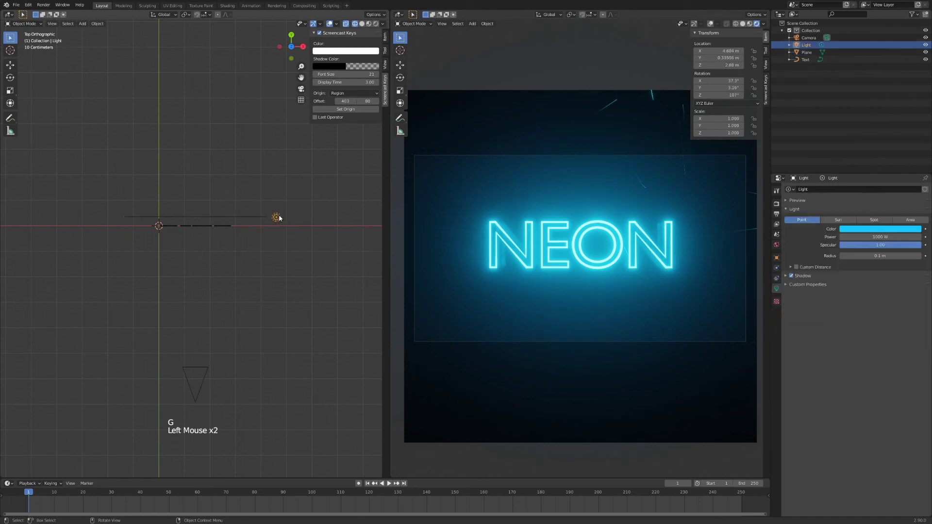
key("g")
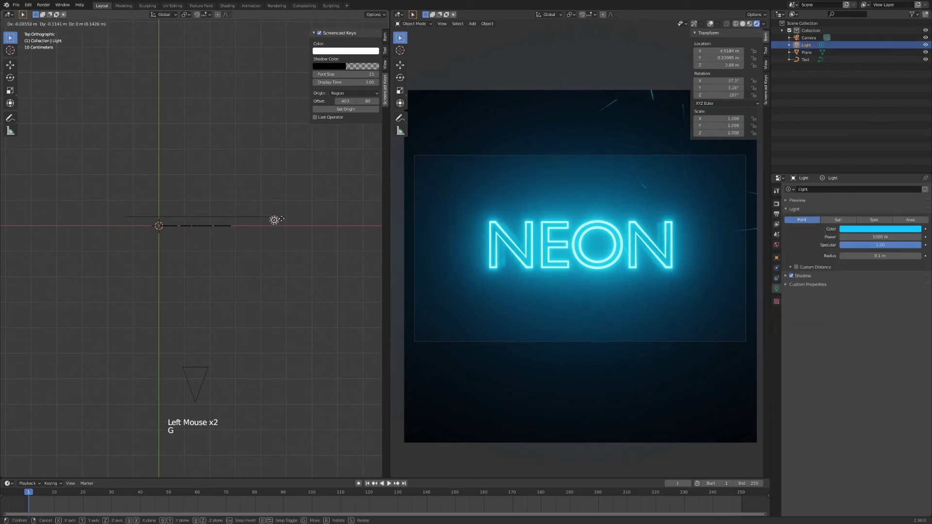
left_click(281, 216)
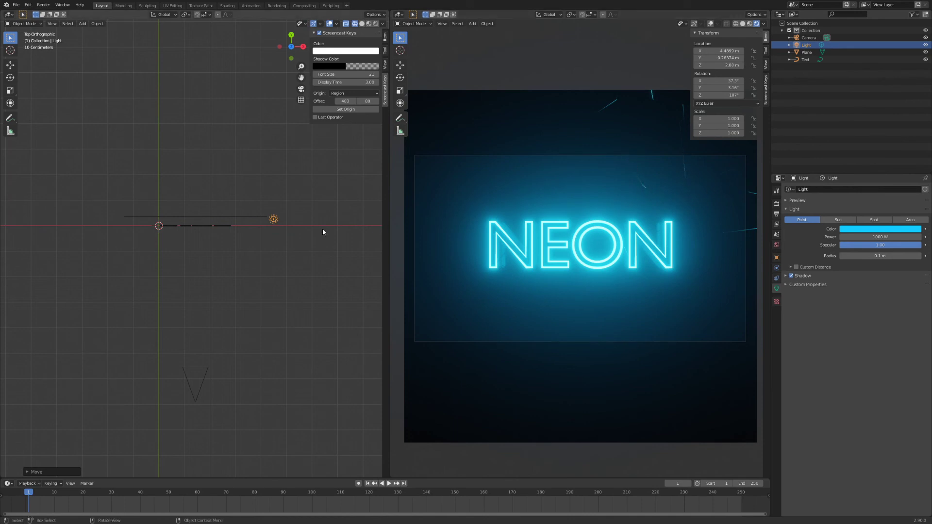
key("g")
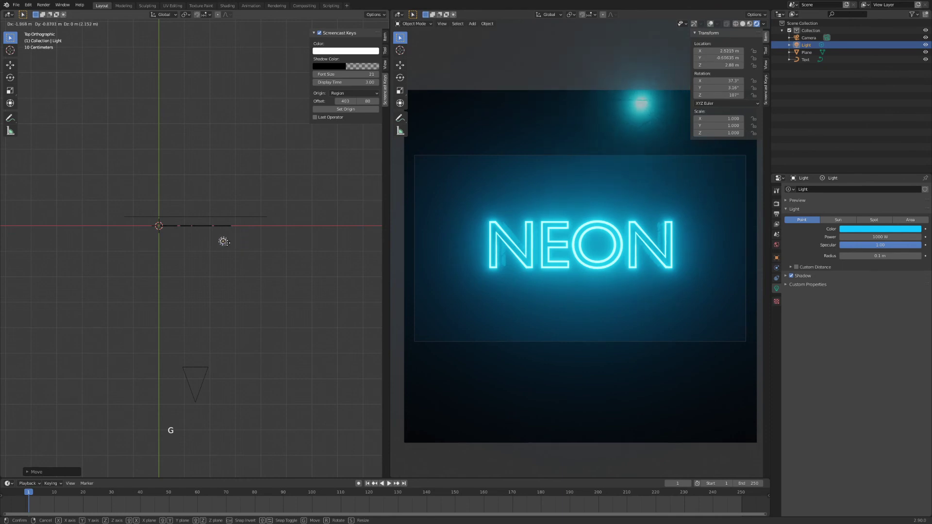
- Settle the light's position and duplicate it into copies left, above and right of the text
left_click(277, 219)
key("shift")
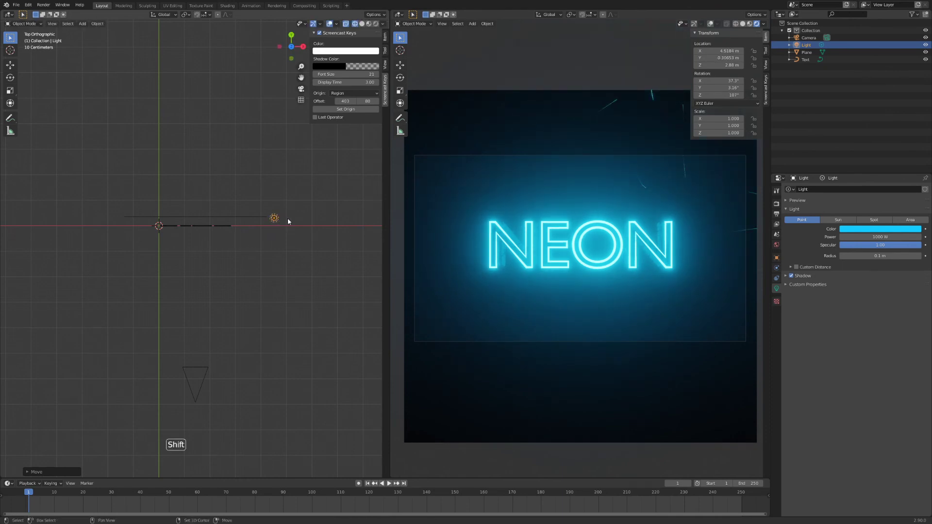
key("shift+d")
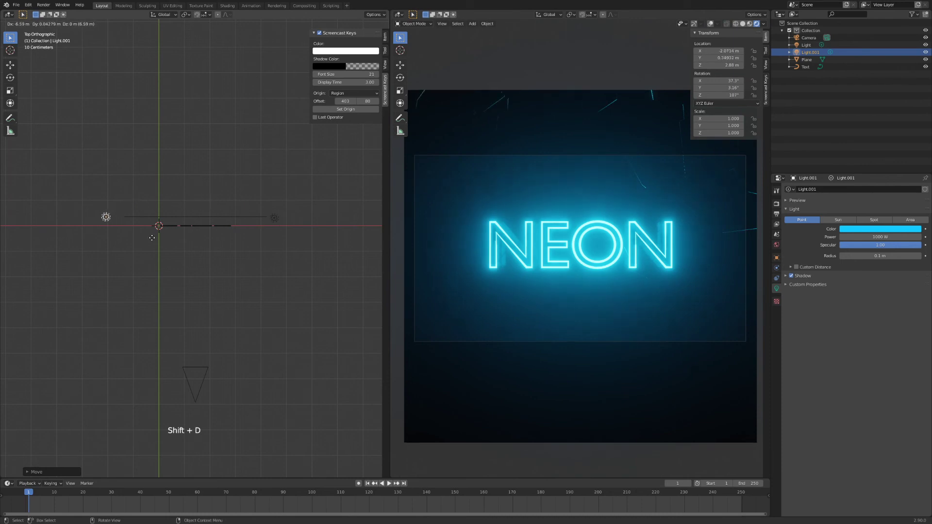
left_click(162, 240)
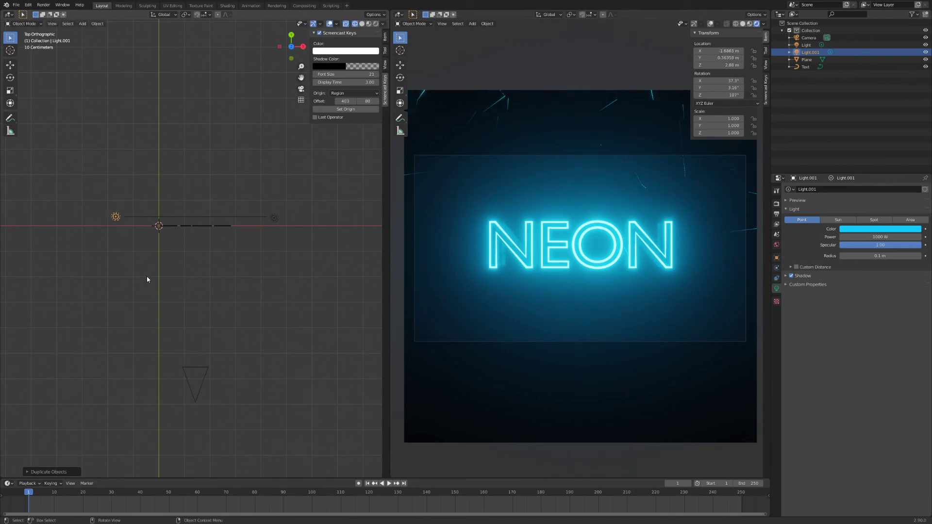
middle_click_drag(147, 277, 146, 279)
key("KP_7")
key("shift+d")
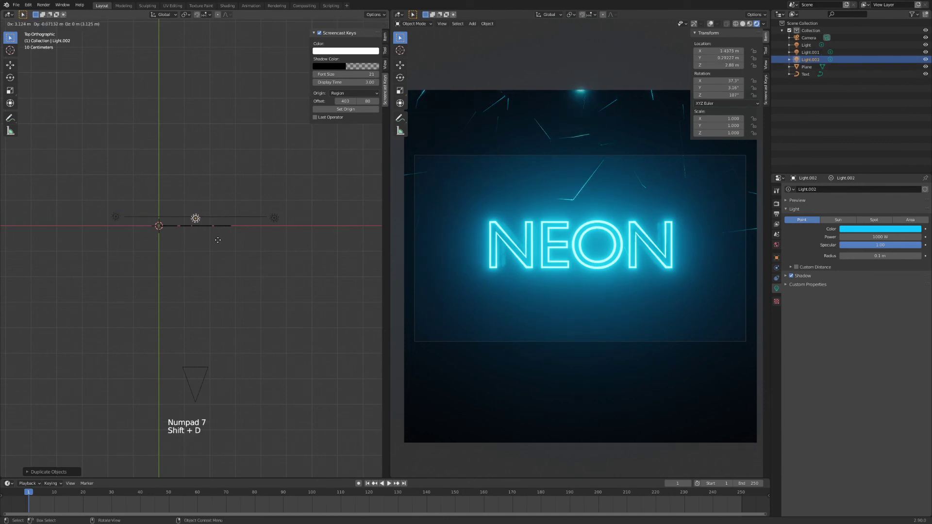
left_click(218, 239)
key("shift+d")
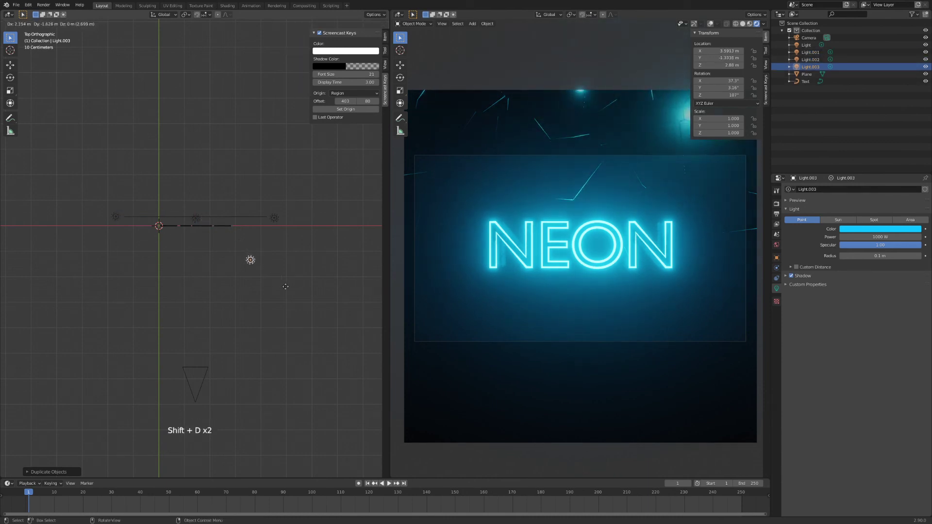
left_click(316, 244)
- In front view, place light copies at the plane's lower right, lower left, left side and bottom centre
key("KP_1")
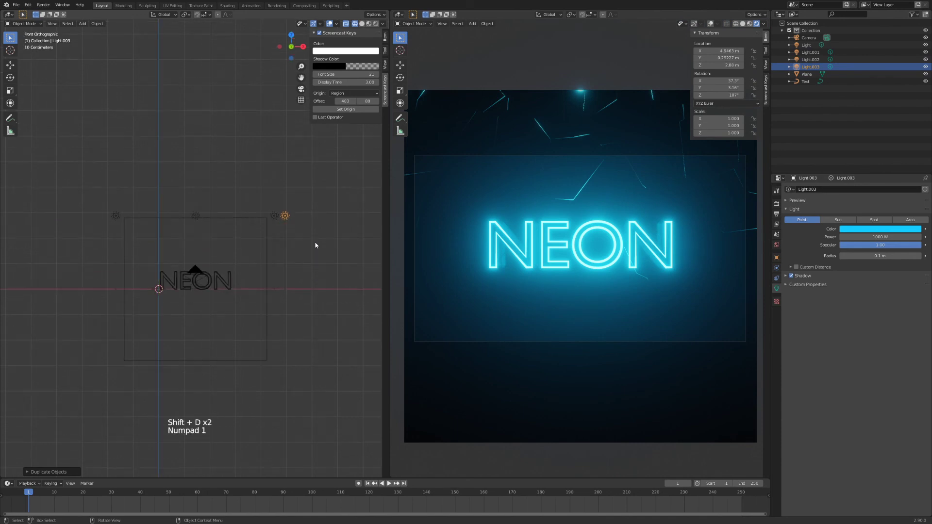
key("g")
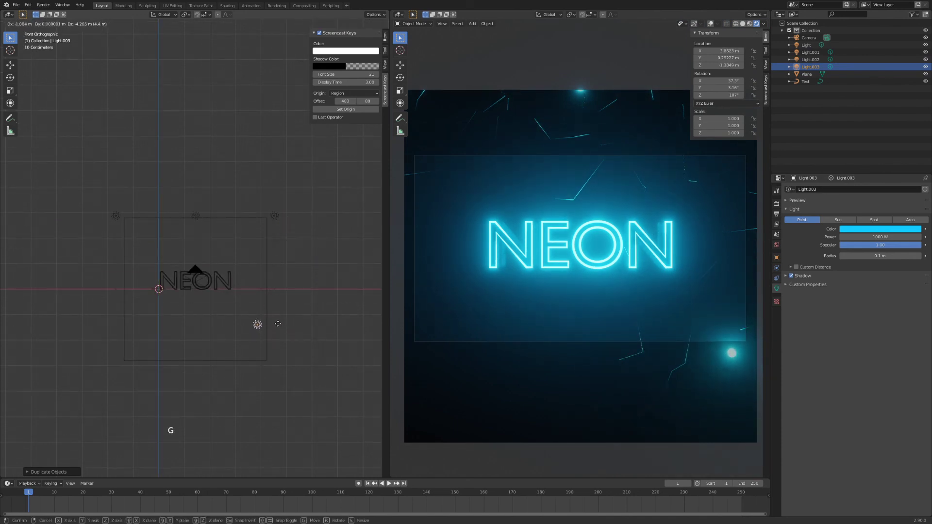
left_click(284, 330)
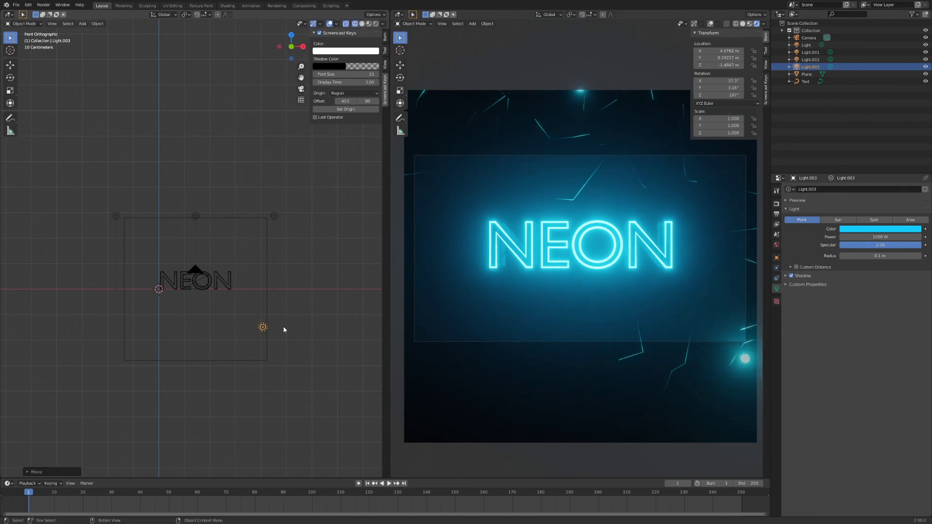
key("shift+d")
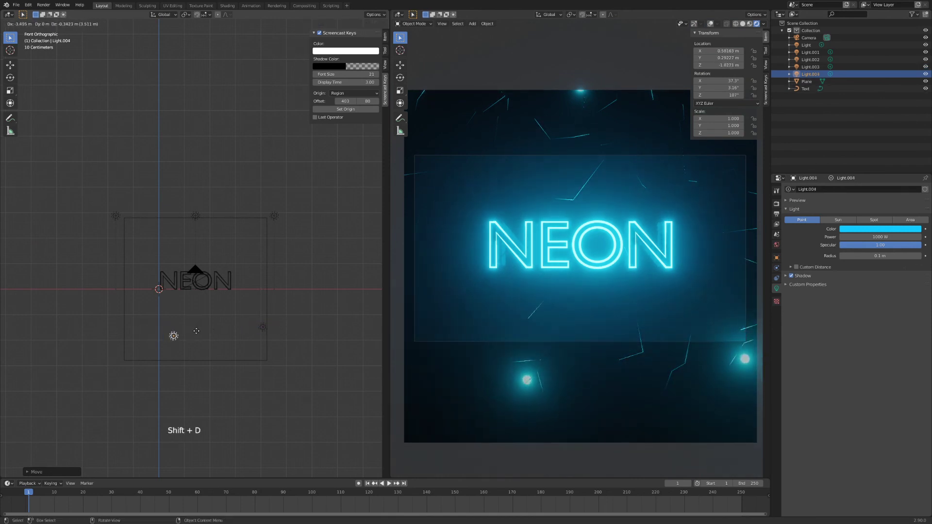
left_click(161, 329)
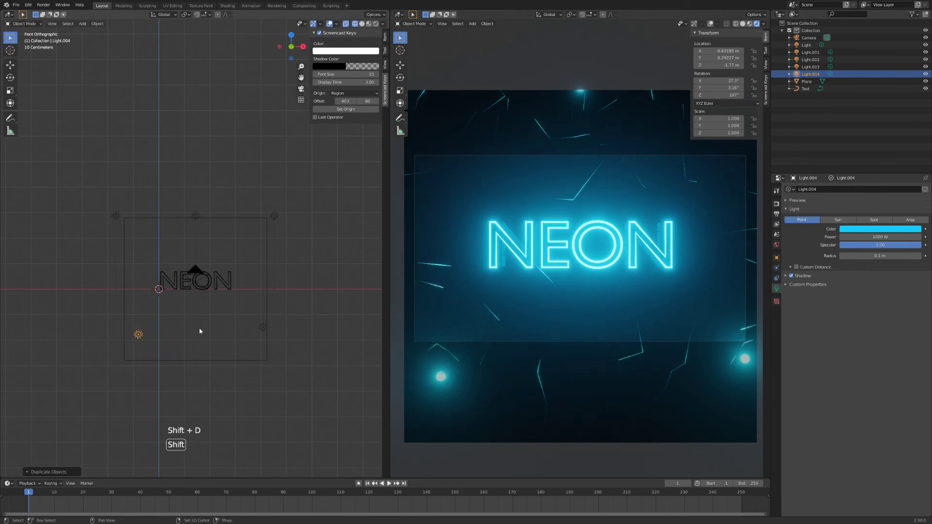
key("shift+d")
left_click(165, 260)
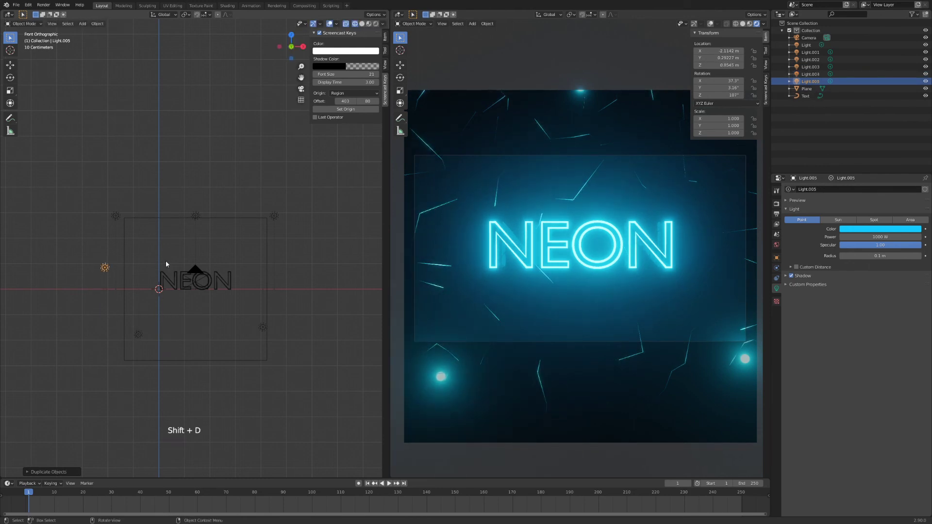
key("shift+d")
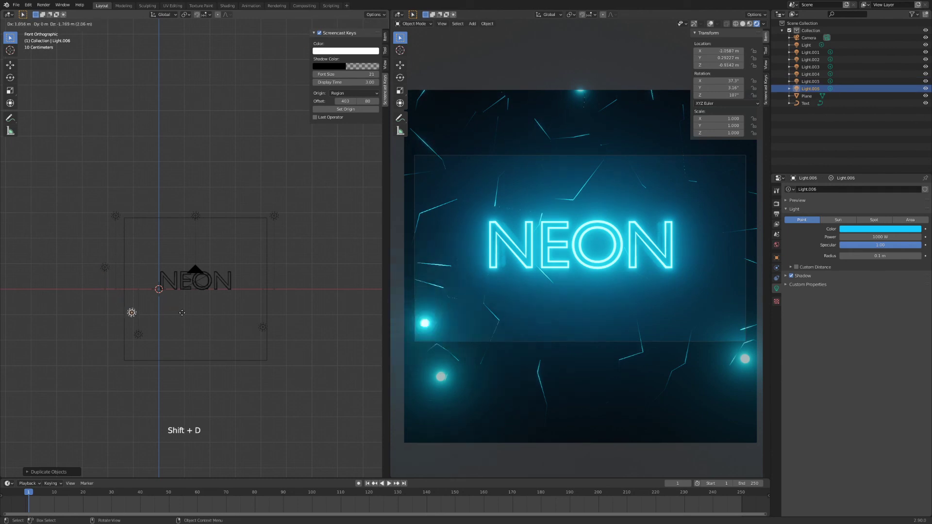
left_click(235, 323)
- Select several light copies and the camera, then widen the camera preview viewport
scroll(324, 295, "down", 1)
scroll(325, 295, "up", 2)
middle_click_drag(324, 295, 239, 292)
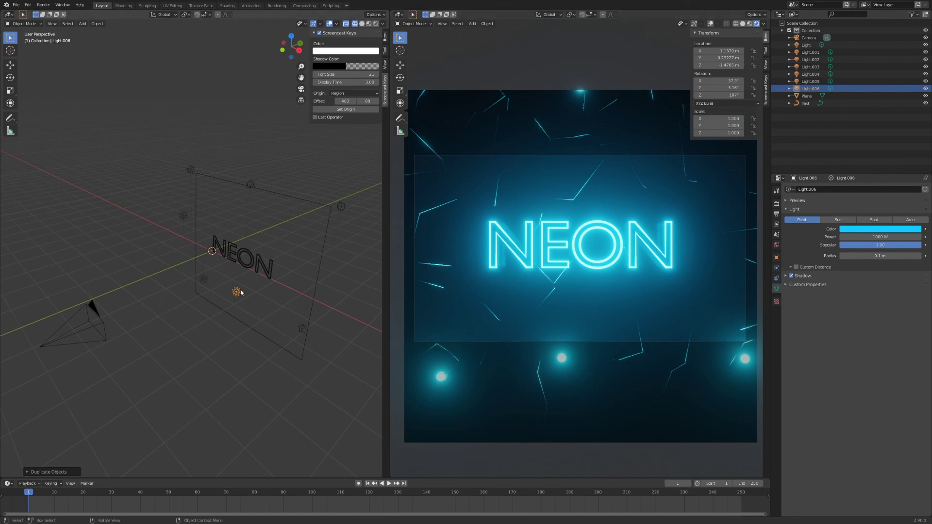
left_click(302, 330)
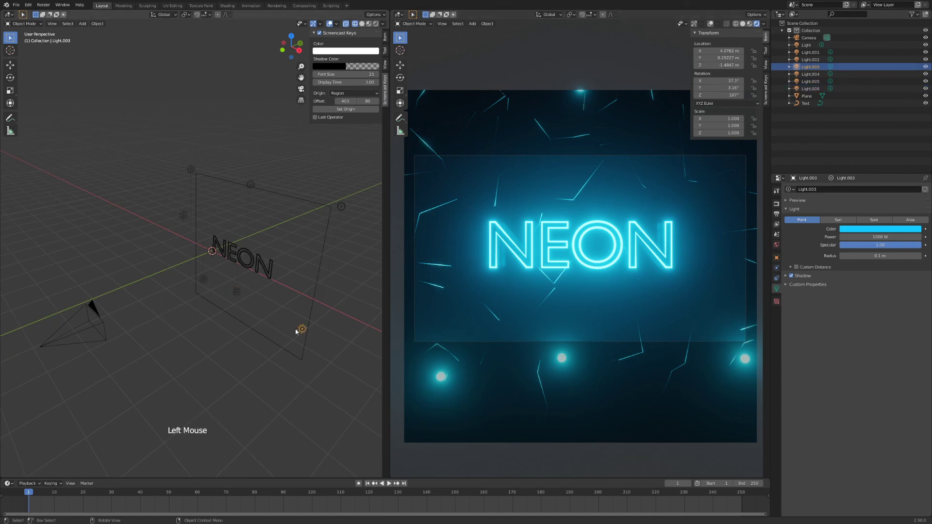
left_click(204, 281)
left_click(236, 291)
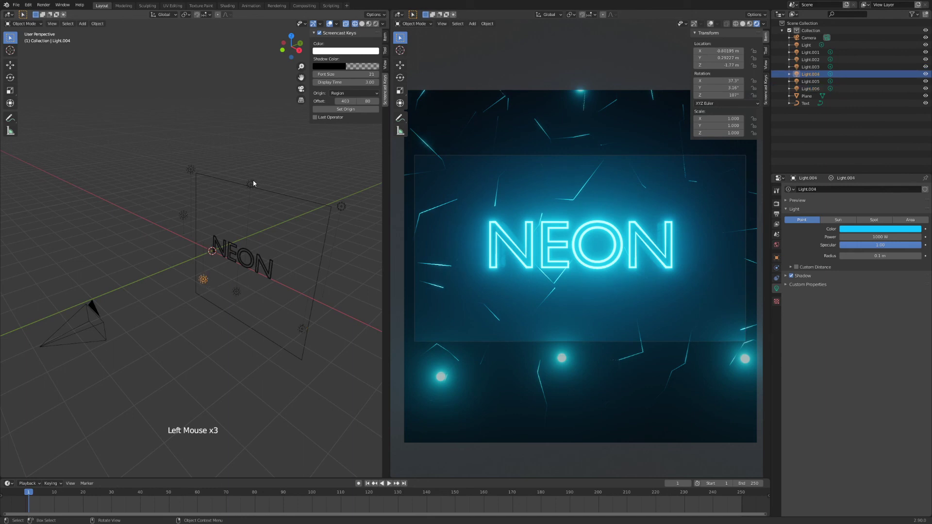
left_click(251, 184)
left_click(447, 249)
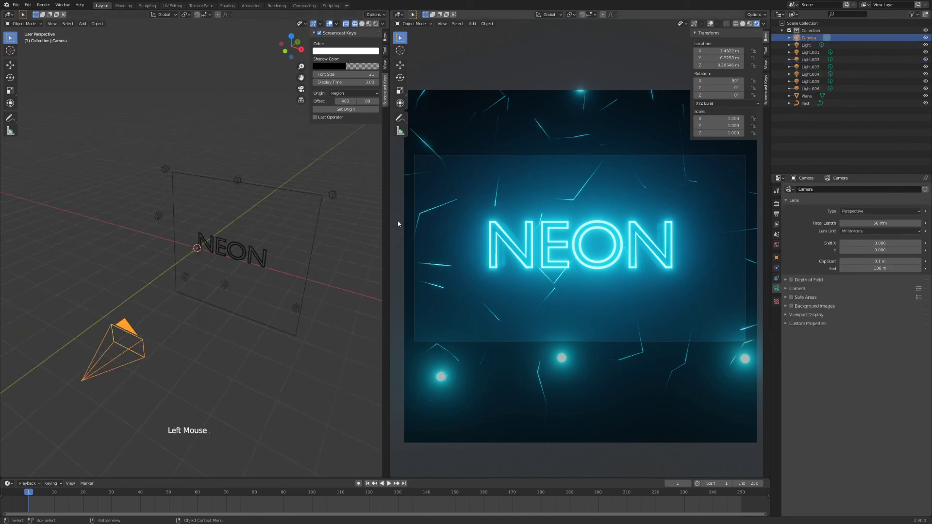
left_click_drag(391, 224, 360, 223)
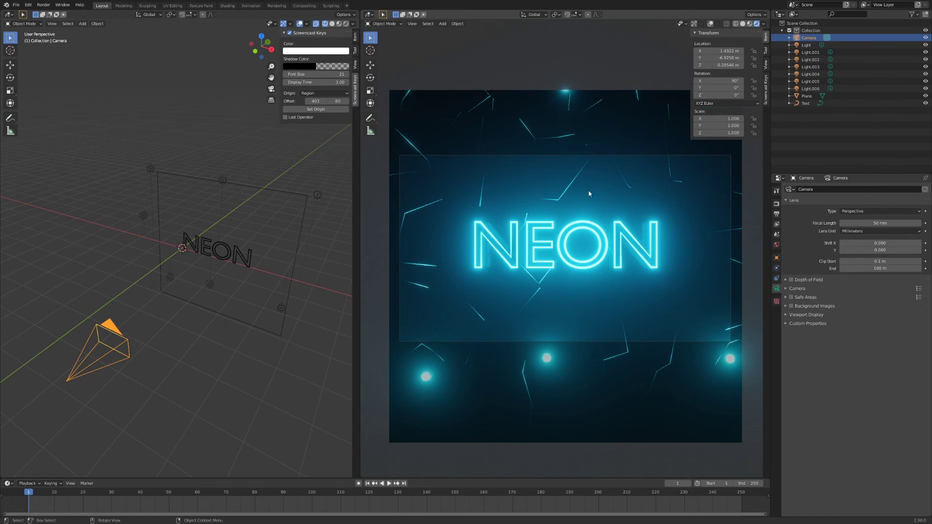
- Render with F12 and save the image as Thumbnail.png in RGB PNG format
key("F12")
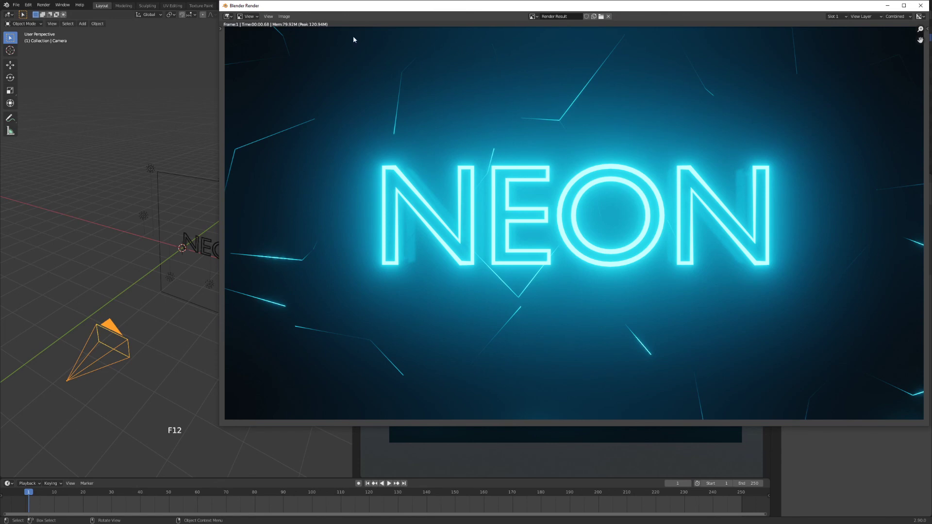
left_click(280, 18)
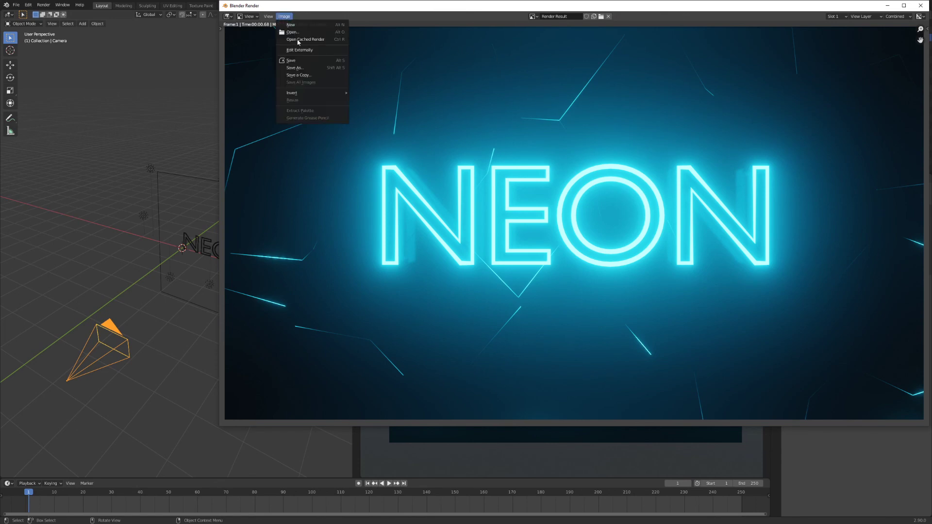
left_click(294, 68)
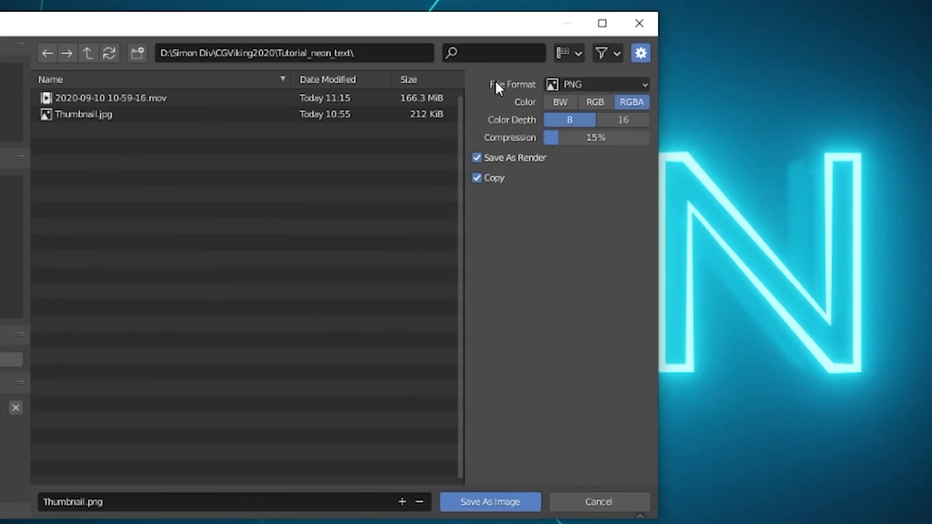
left_click(590, 101)
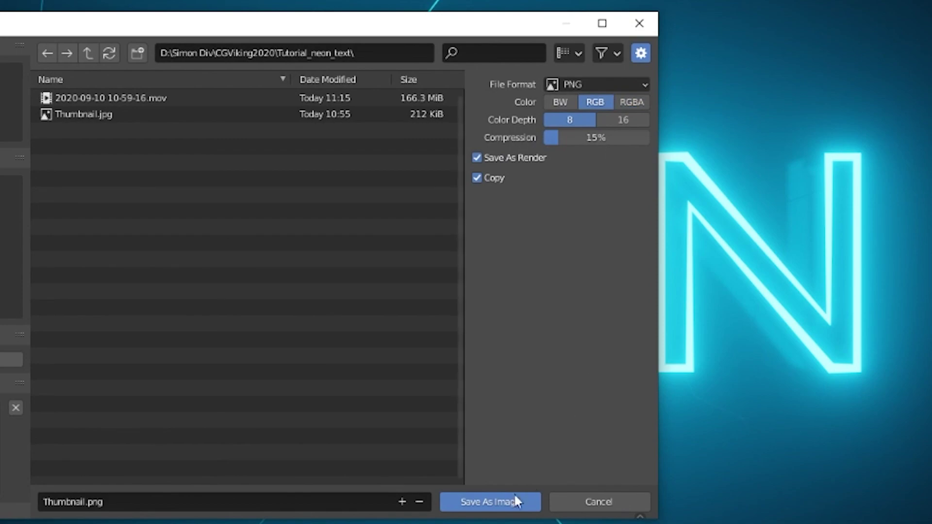
left_click(651, 24)
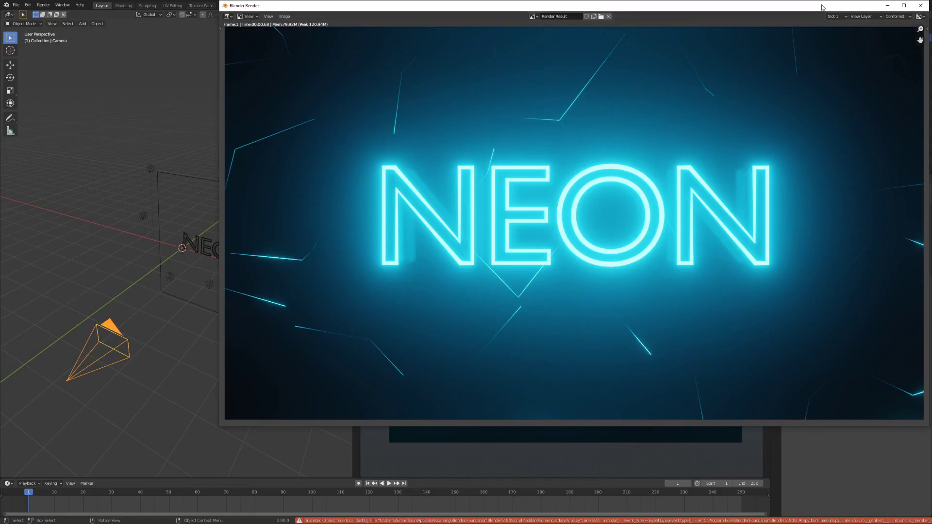